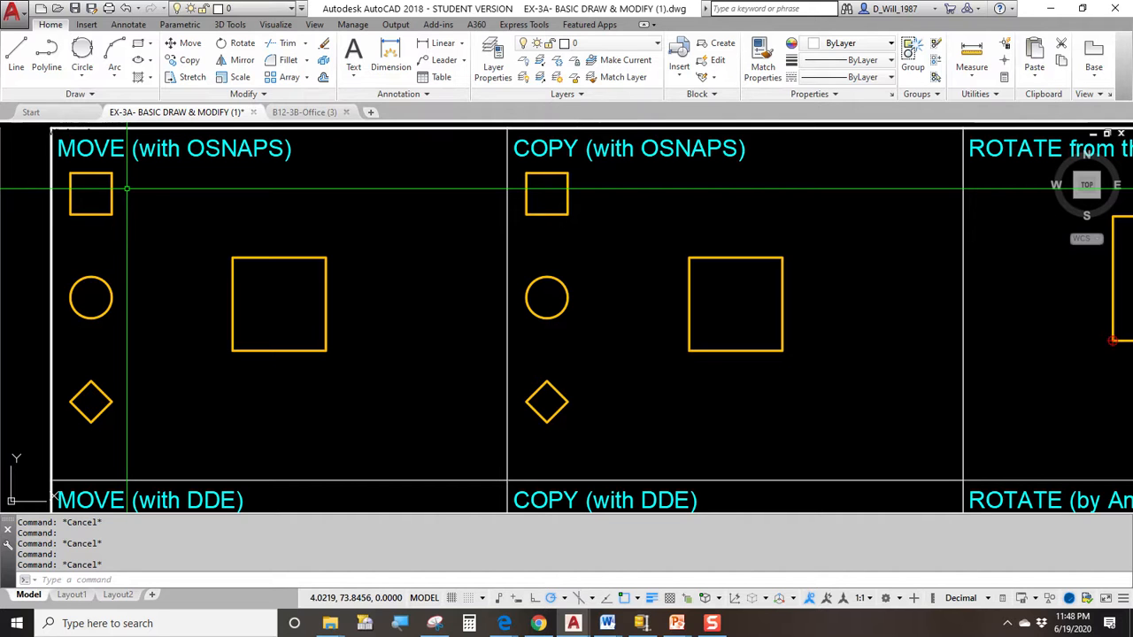
Step: Move the small square in the MOVE (with OSNAPS) cell from its lower-right corner to the large square's upper-left corner
click(189, 44)
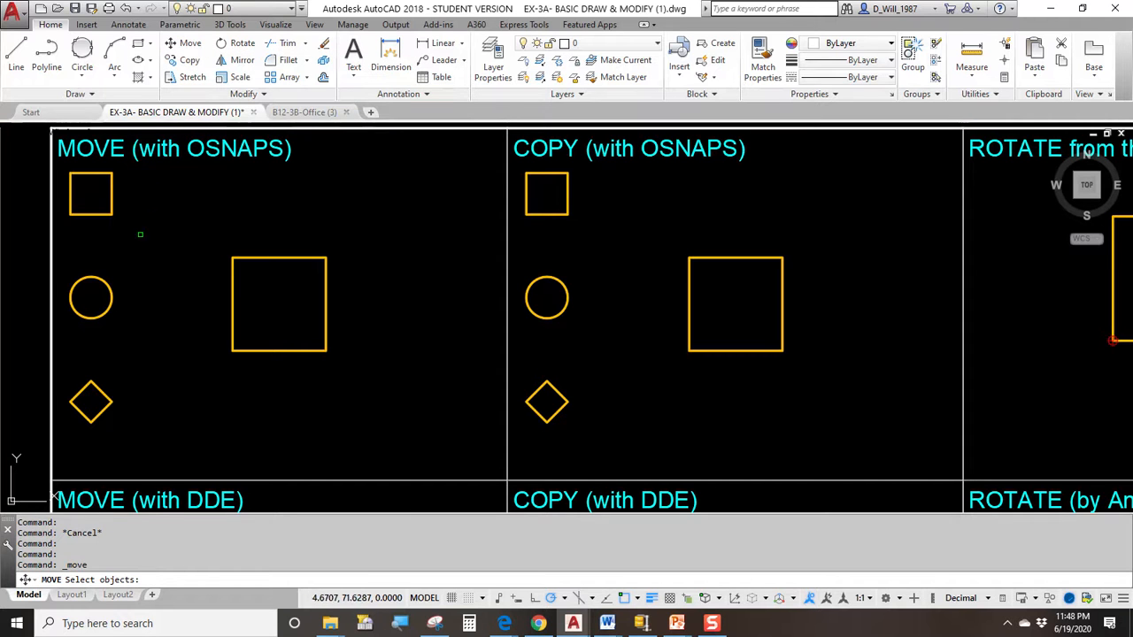
click(137, 580)
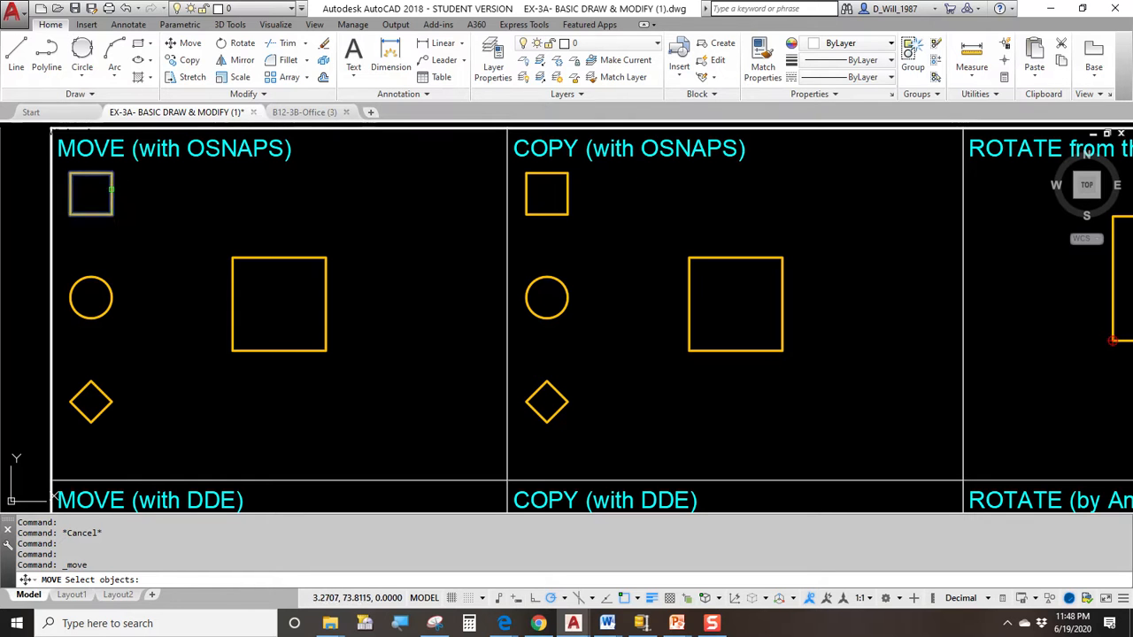
click(113, 189)
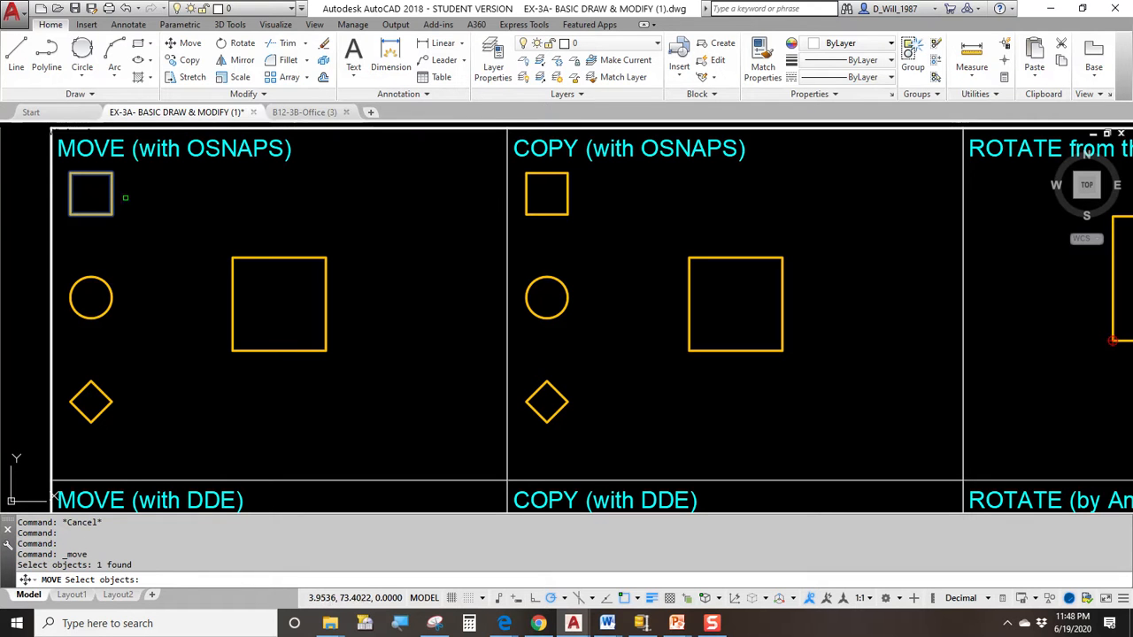
key(Return)
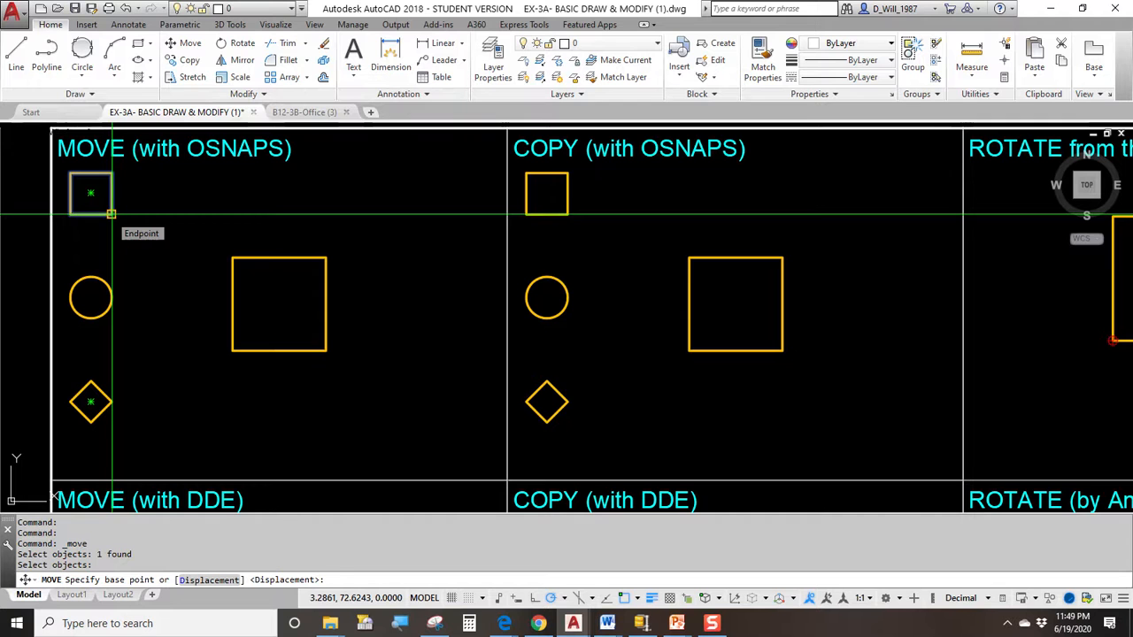
click(111, 213)
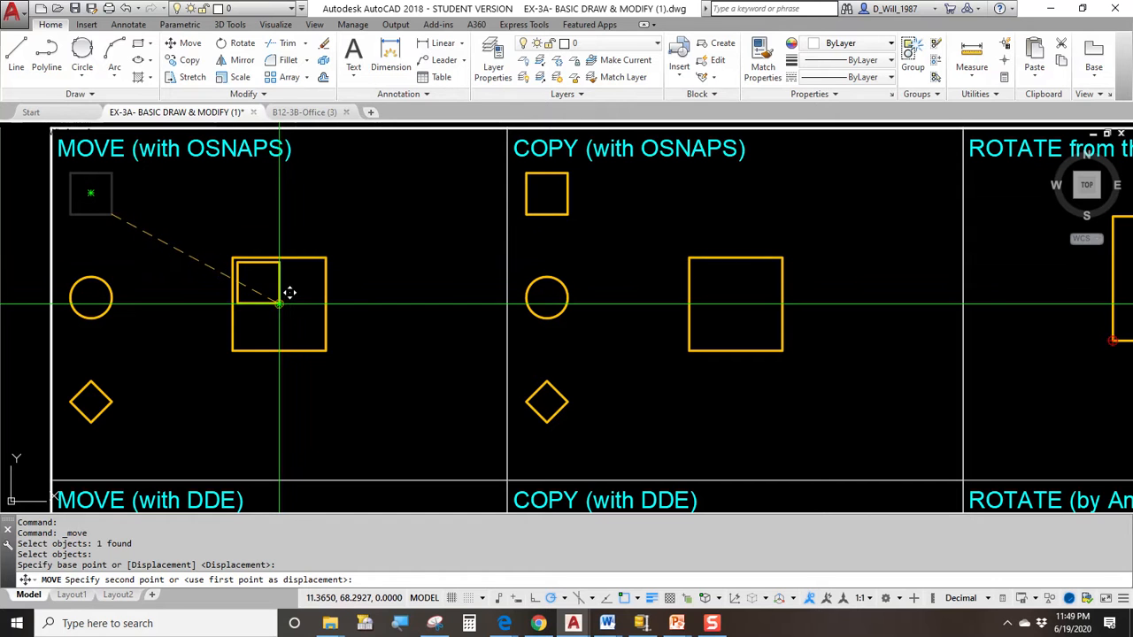
click(232, 257)
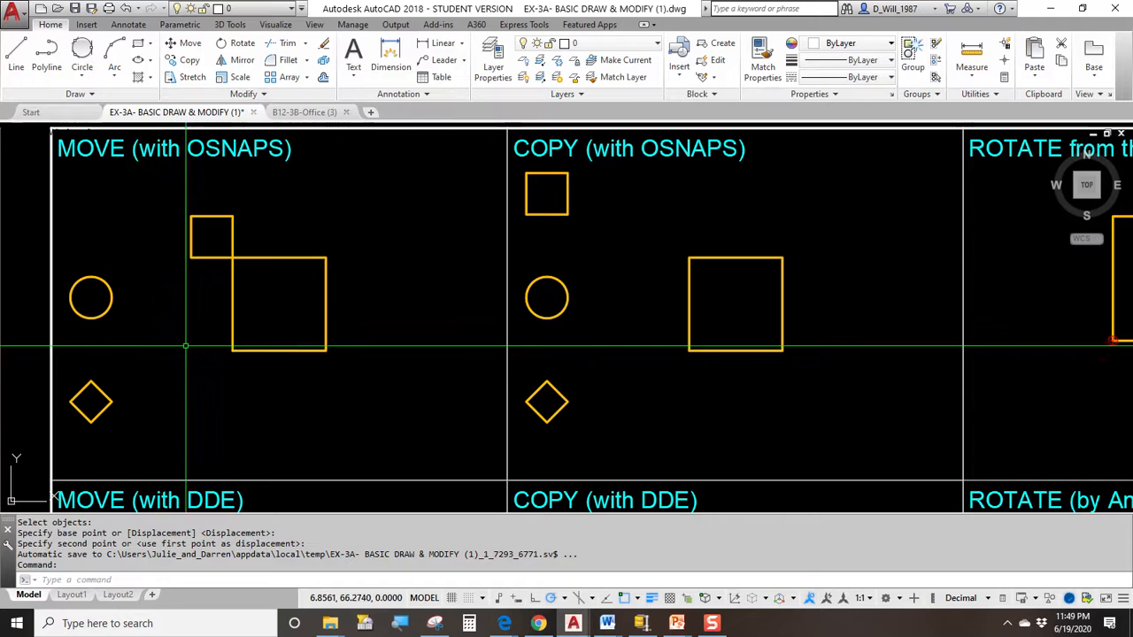
click(67, 171)
click(118, 226)
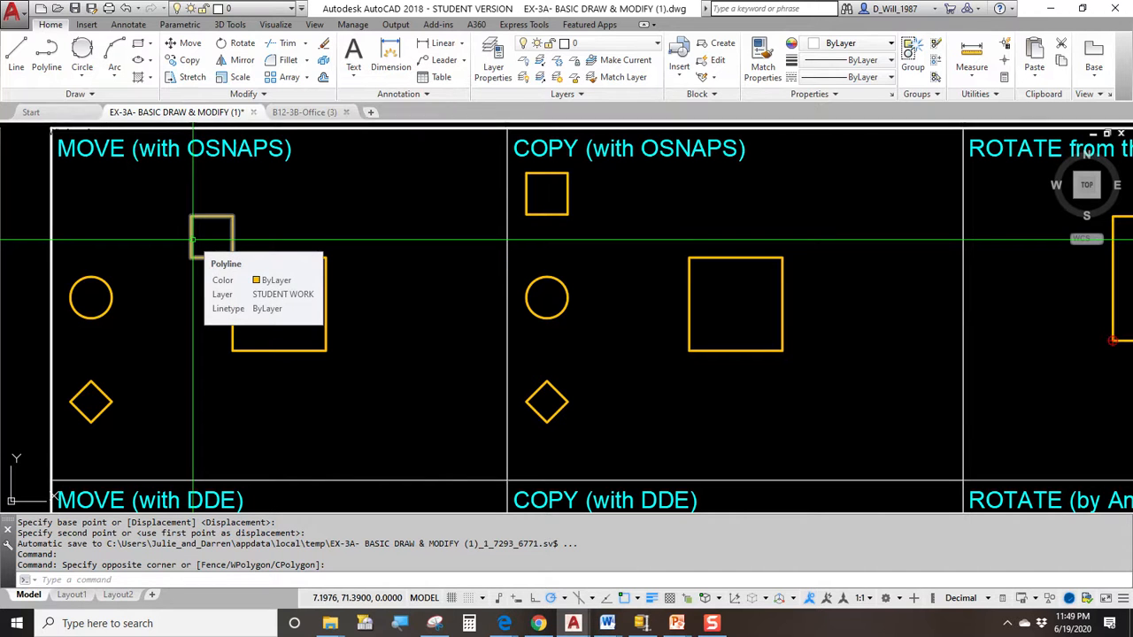
Step: Move the diamond from its top corner to the midpoint of the large square's bottom edge
click(189, 42)
click(80, 391)
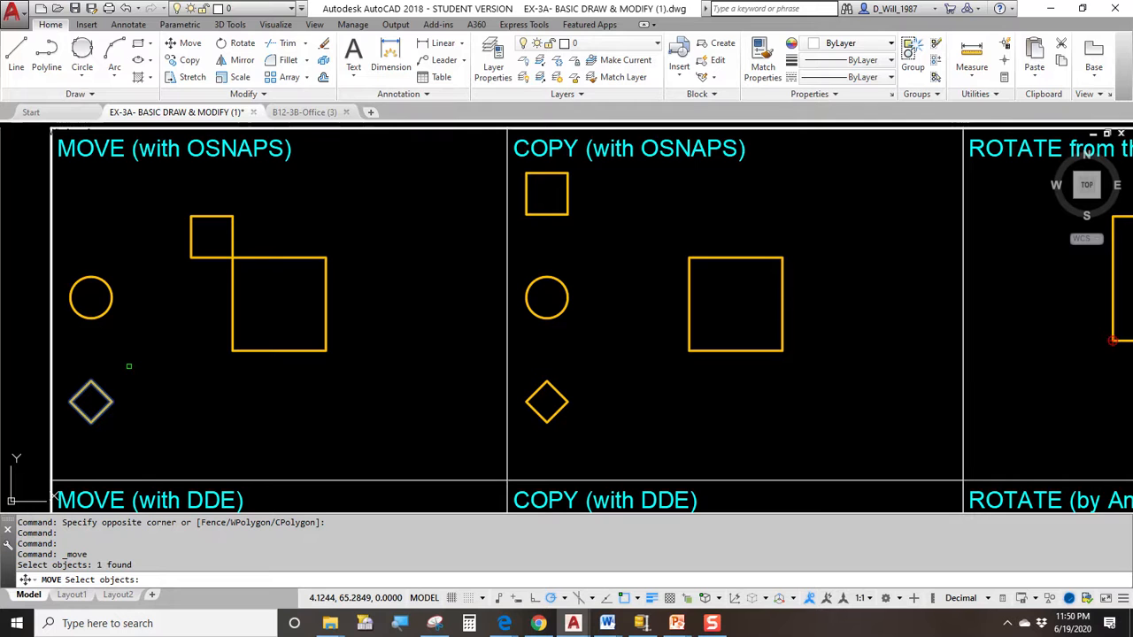
key(Return)
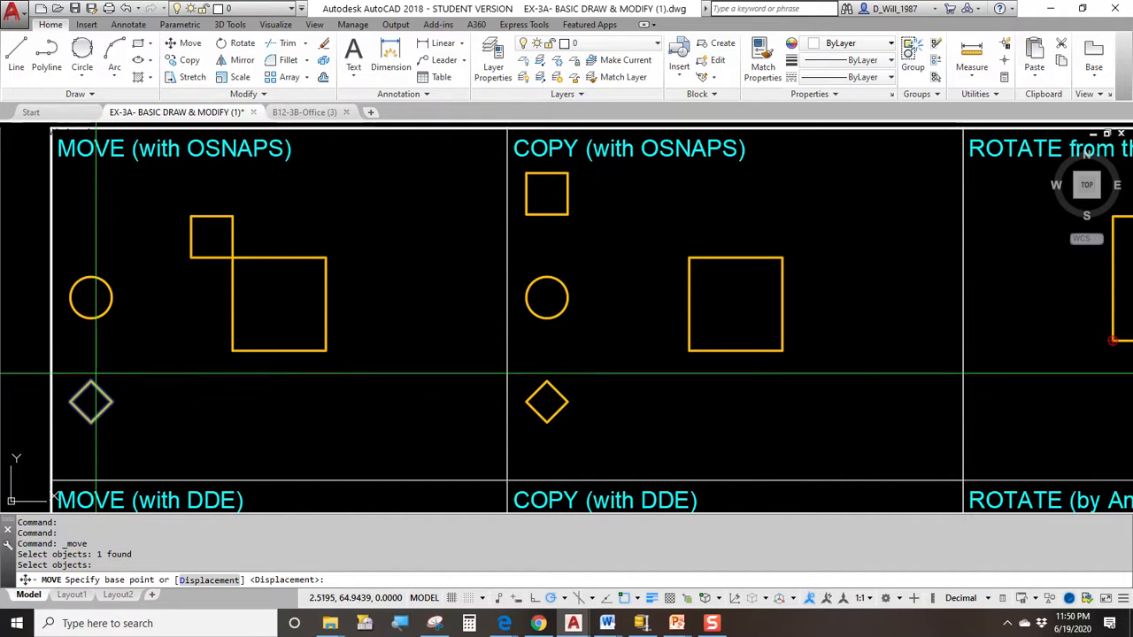
click(91, 382)
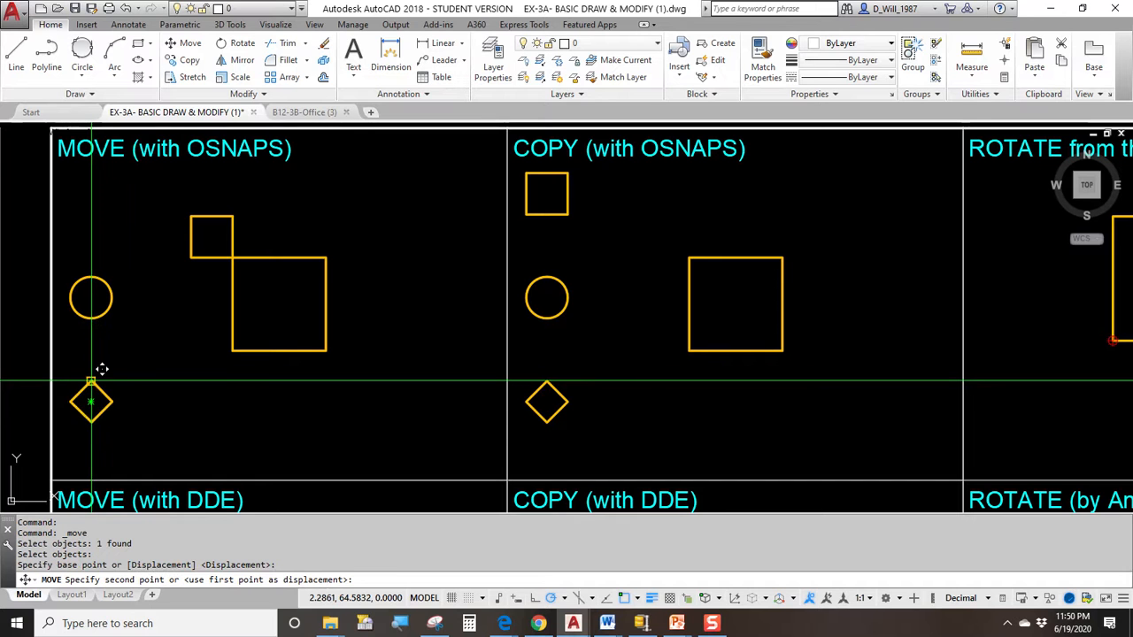
click(289, 339)
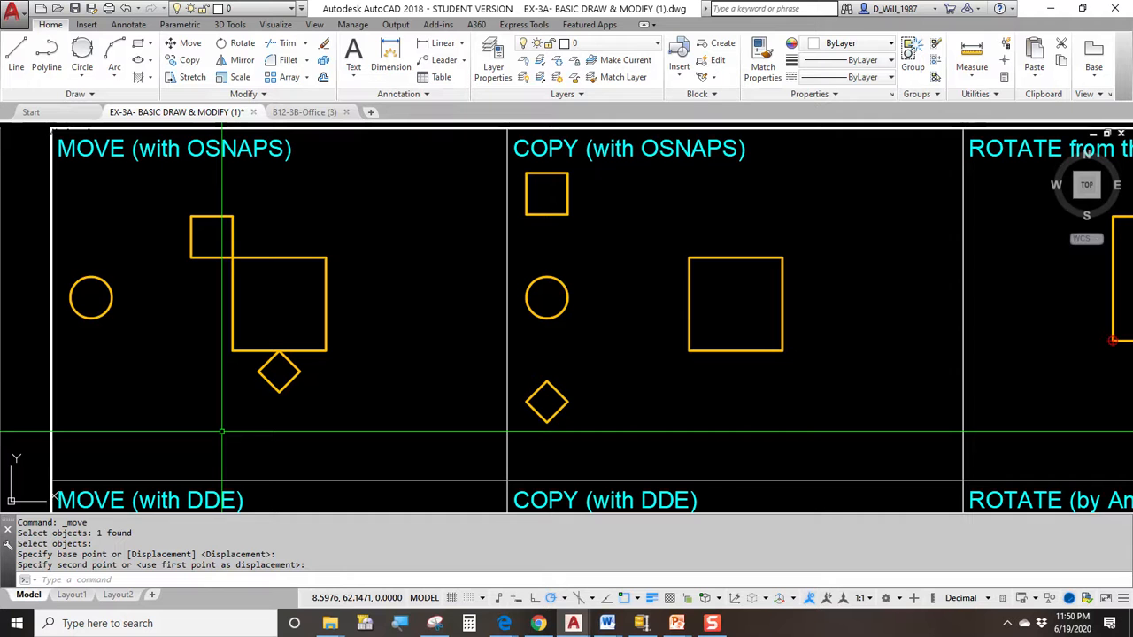
Step: Move the circle from its left quadrant to the midpoint of the large square's right edge
key(space)
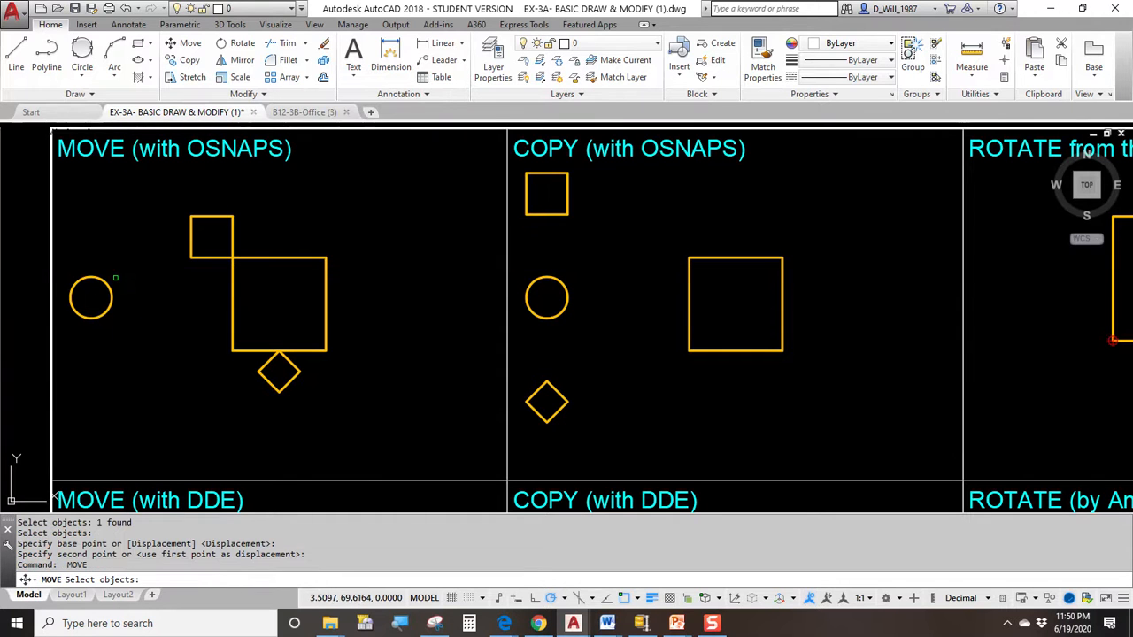
click(107, 285)
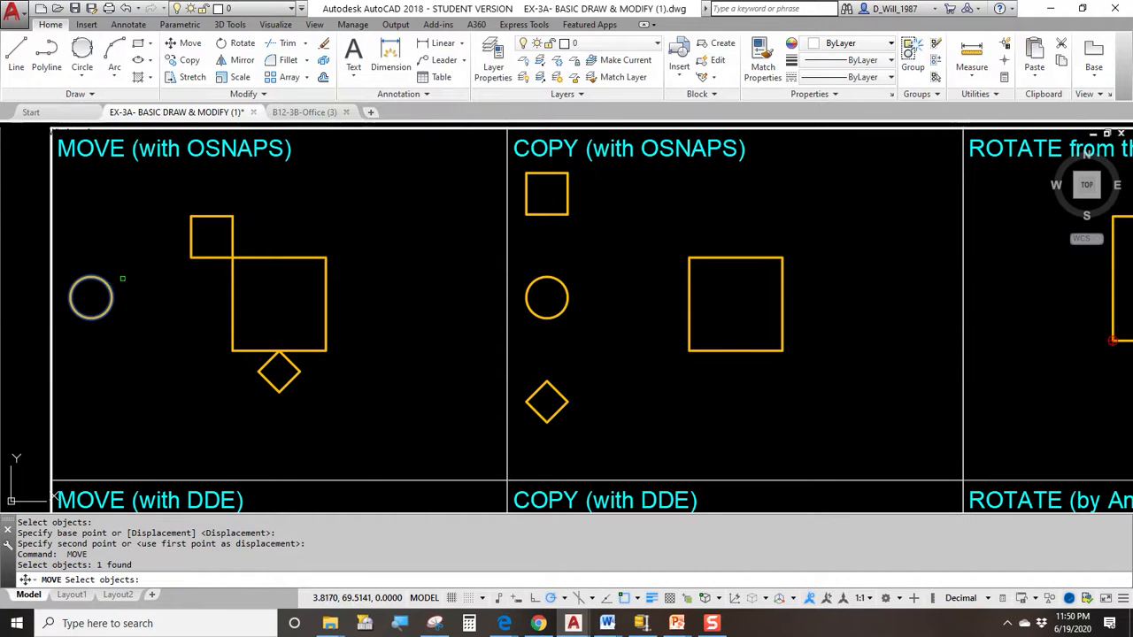
key(space)
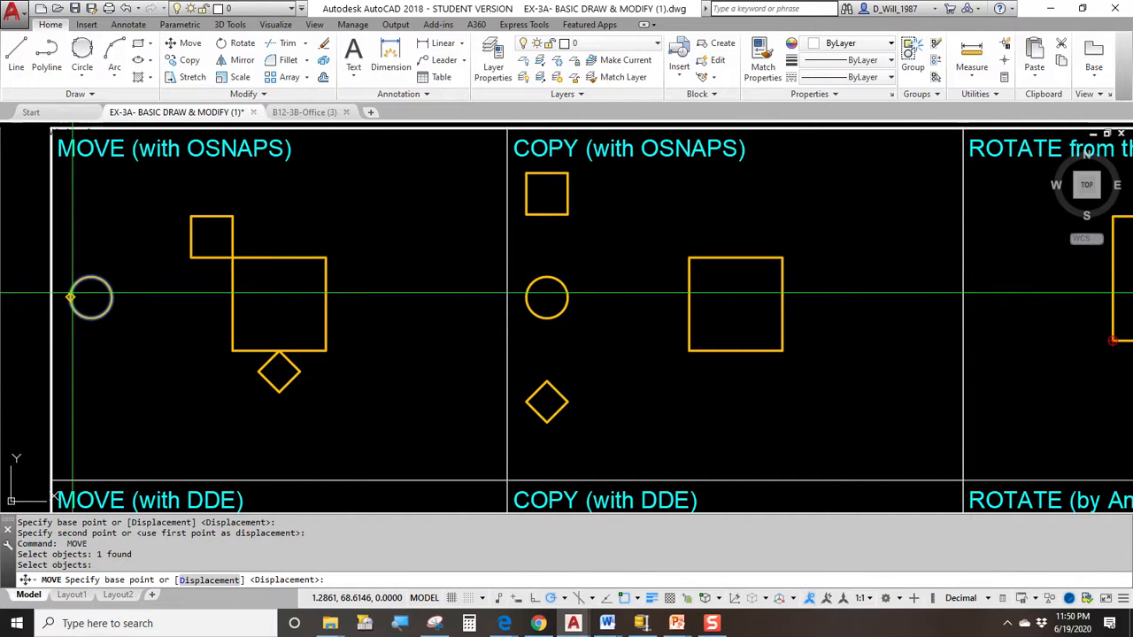
click(90, 277)
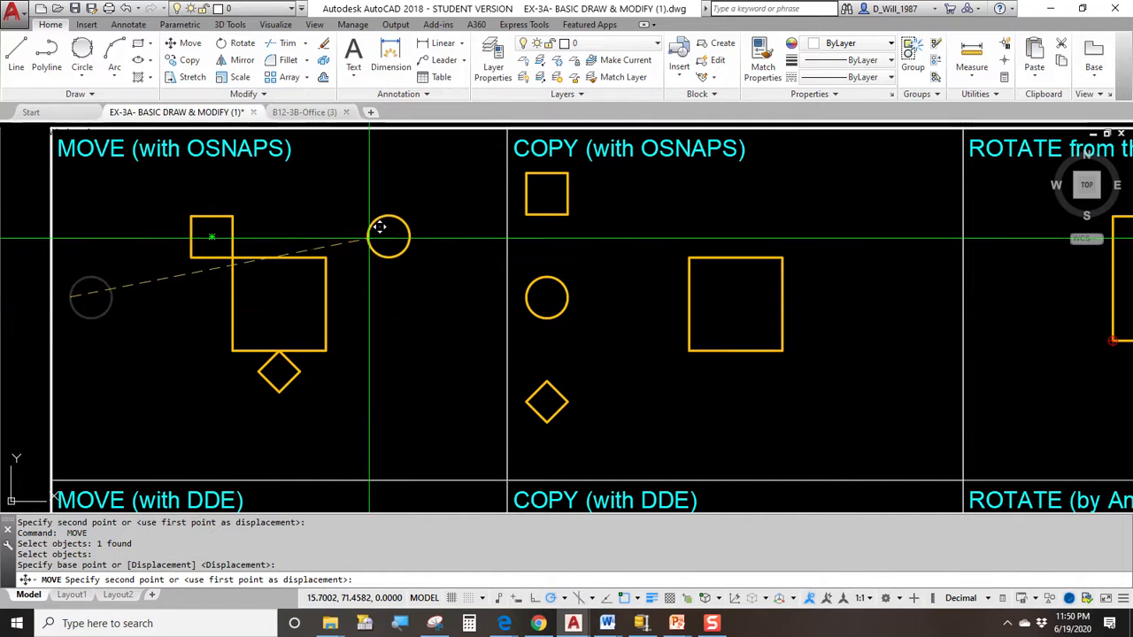
click(325, 304)
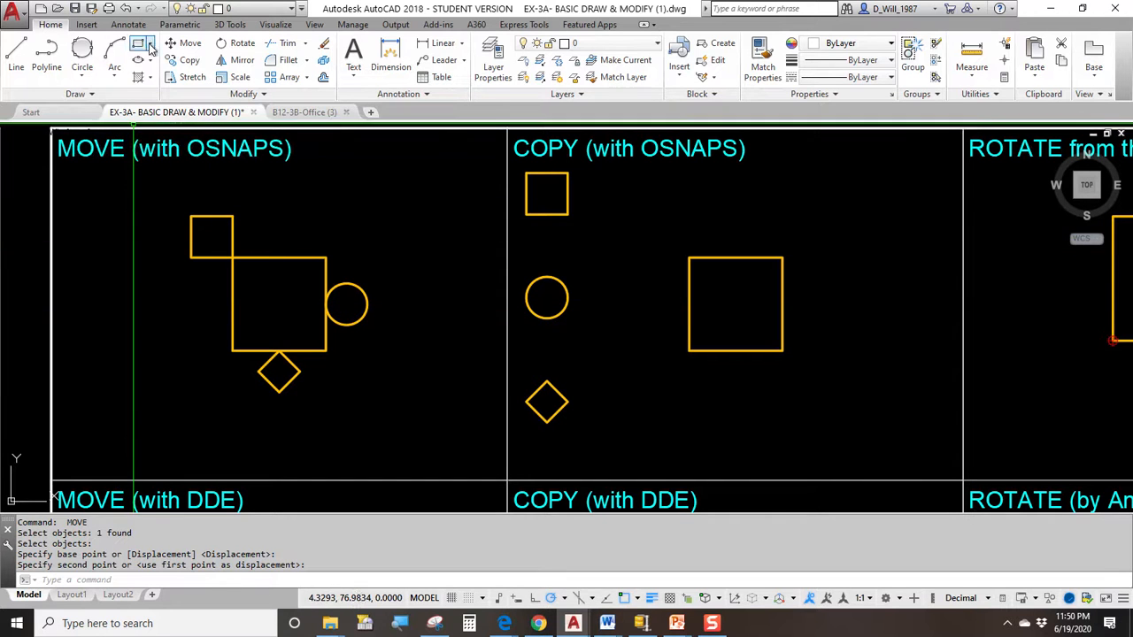
Step: Move the small square, circle, diamond and large square together about 5.7 units to the left at 180°
click(187, 42)
click(175, 211)
click(250, 274)
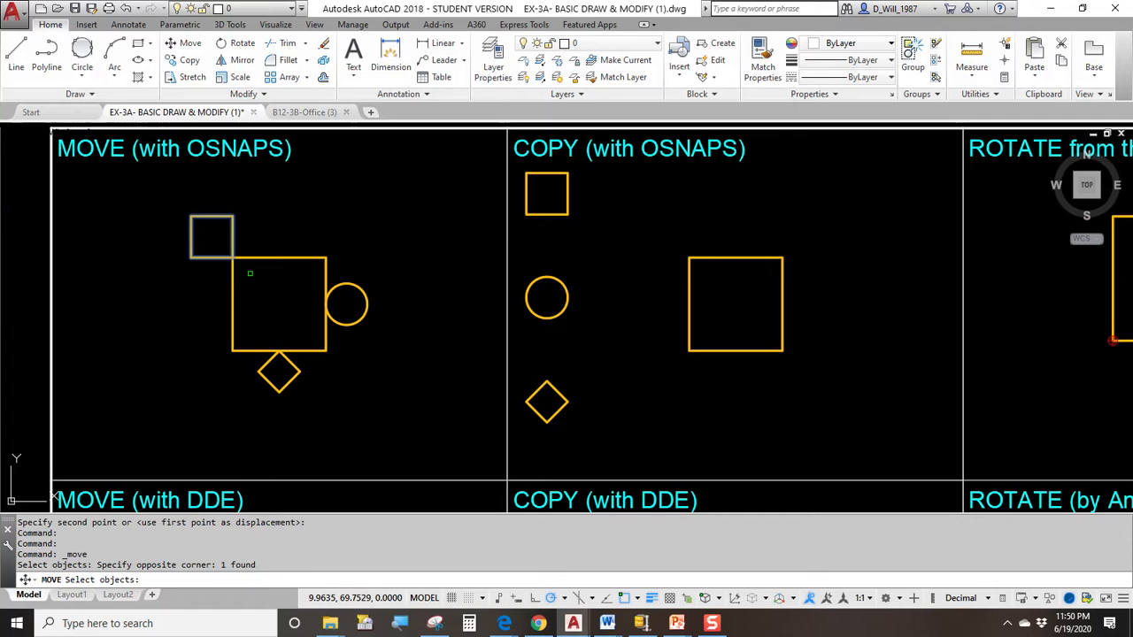
click(286, 217)
click(376, 327)
click(188, 335)
click(360, 416)
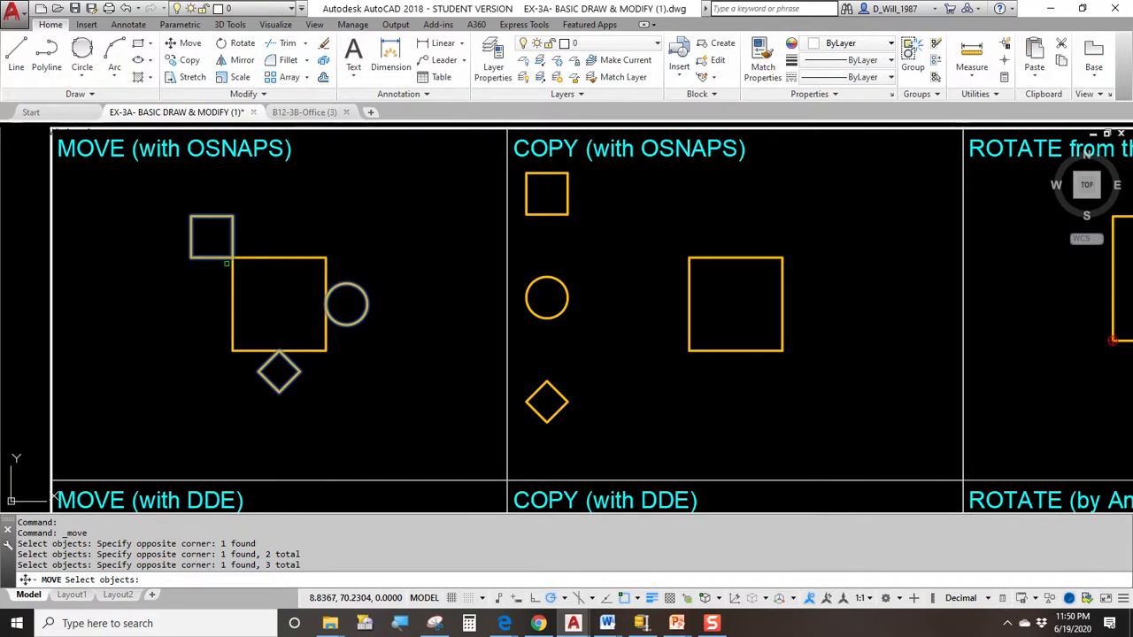
click(259, 257)
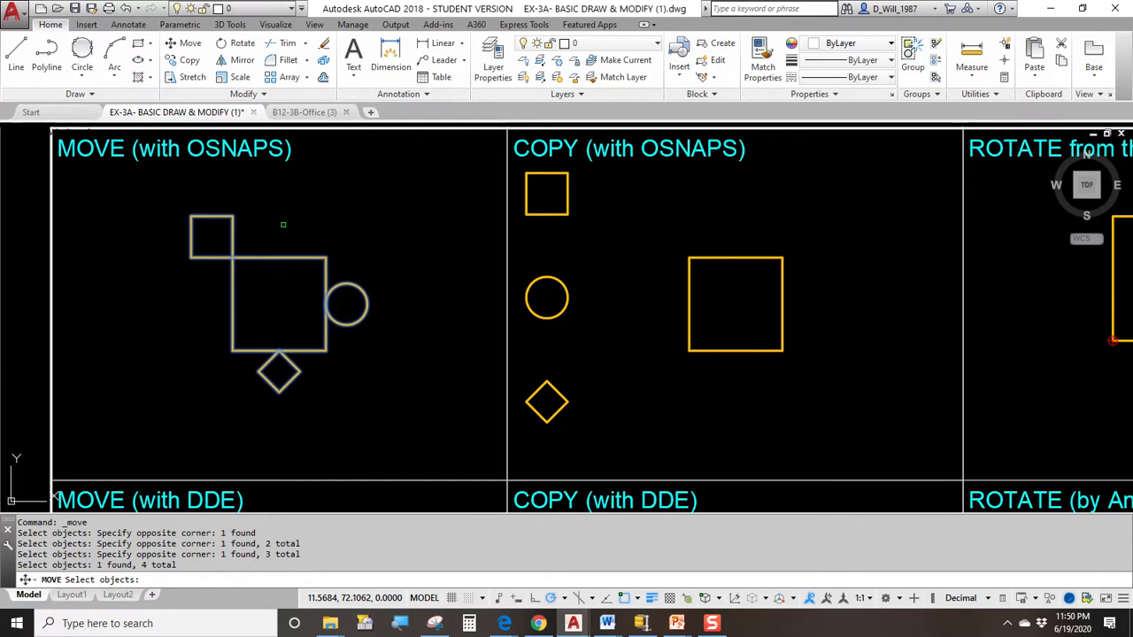
key(Return)
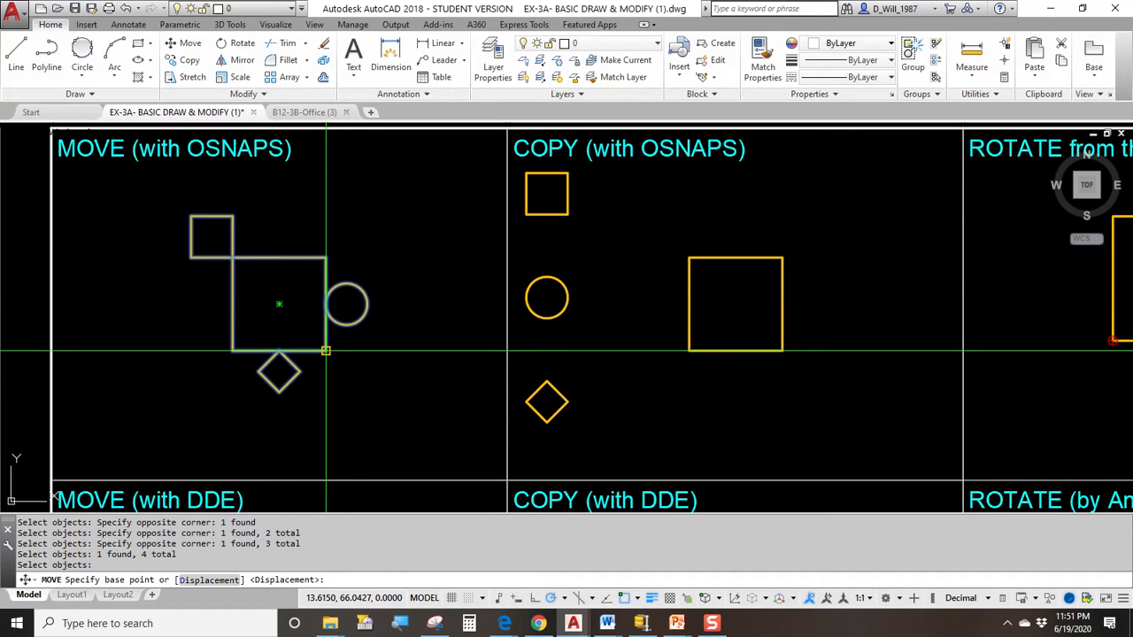
click(326, 350)
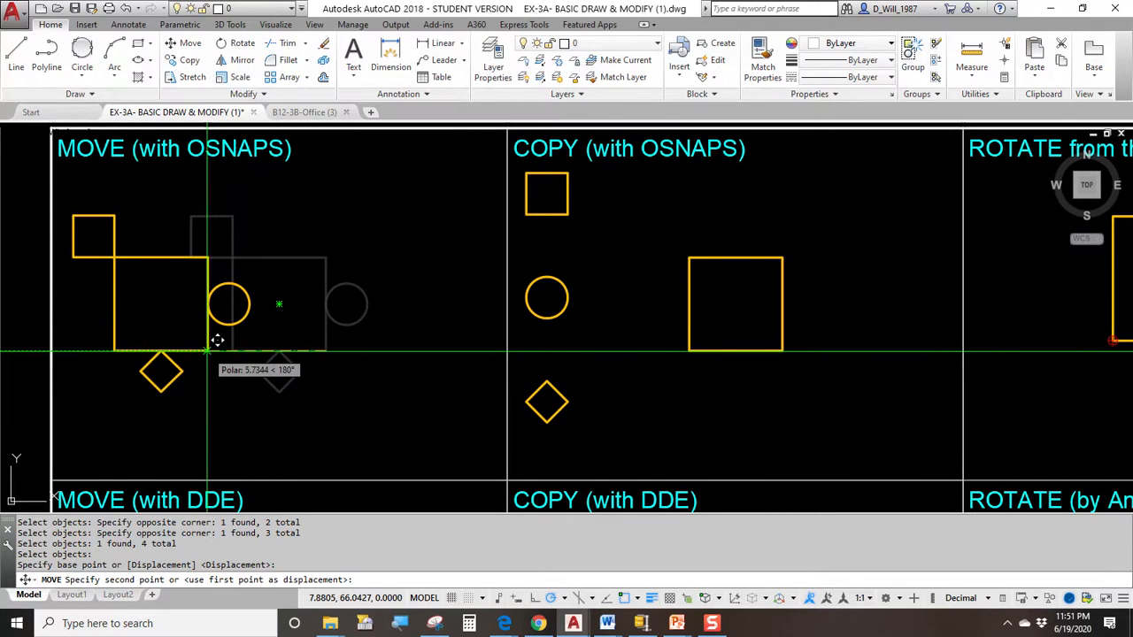
click(217, 340)
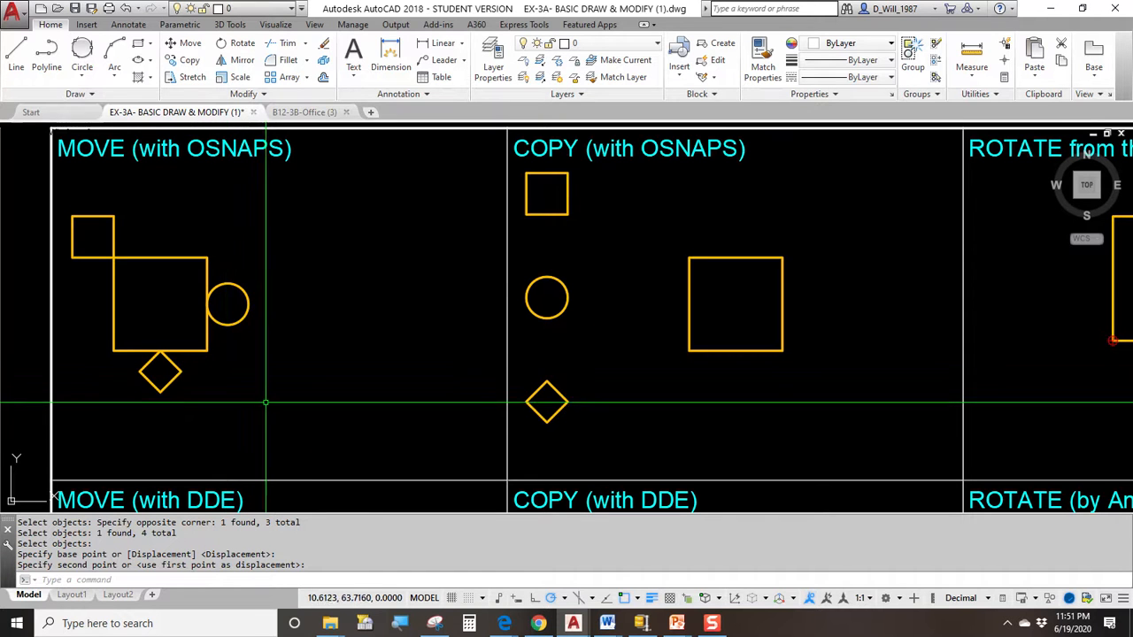
Step: Move the circle and diamond together from the midpoint of the large square's bottom edge to its lower-right corner
click(186, 44)
click(294, 285)
click(248, 363)
click(218, 410)
click(146, 376)
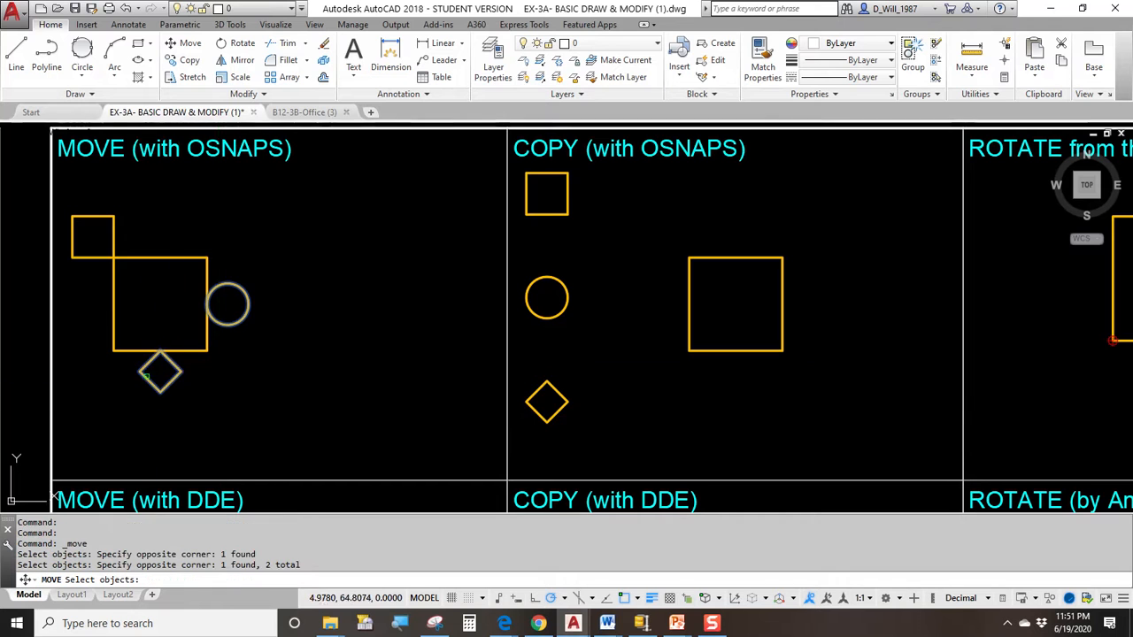
key(Return)
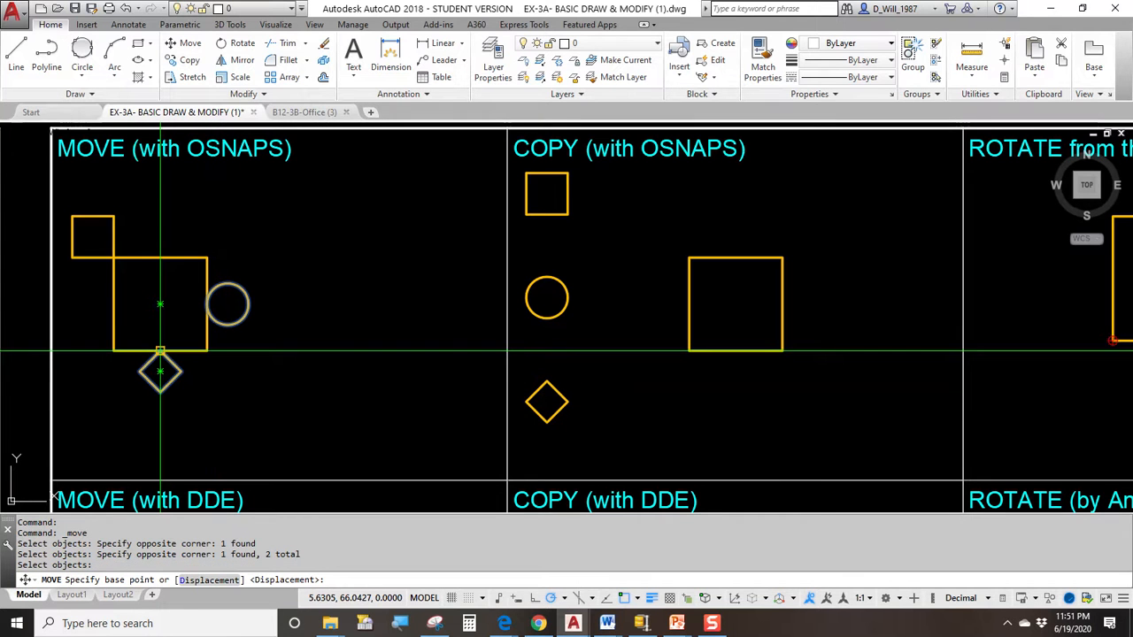
click(159, 352)
click(206, 351)
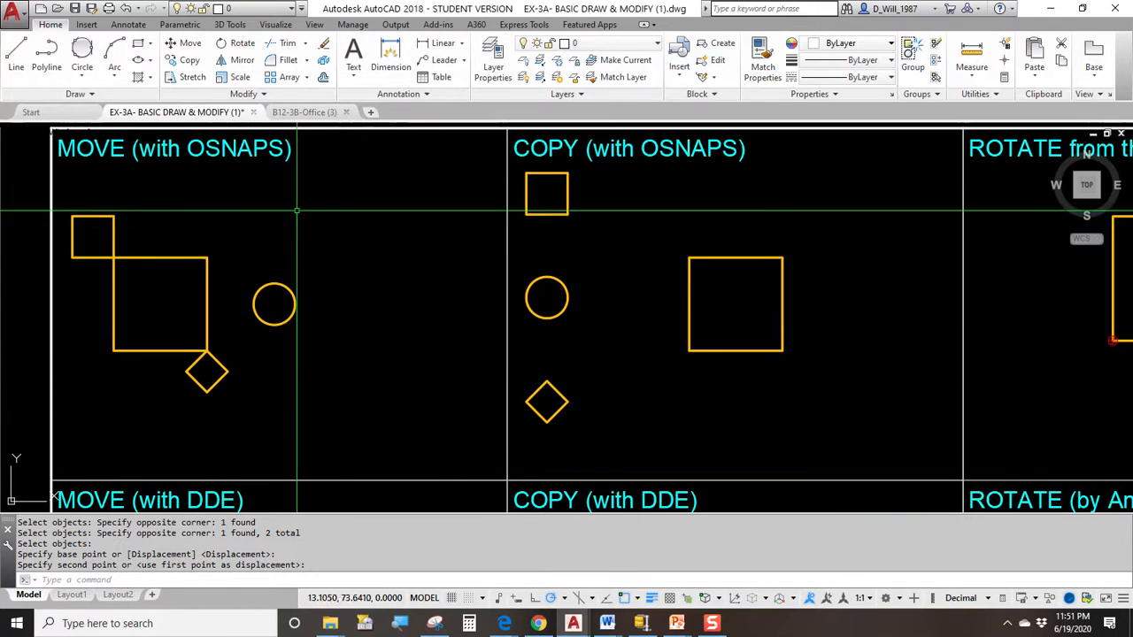
Step: Move the upper circle in the MOVE (with DDE) cell 6" to the right, using its right quadrant as base point
mouse_move(278, 332)
middle_down()
mouse_move(295, 224)
mouse_move(273, 171)
middle_up()
middle_drag(194, 247, 253, 164)
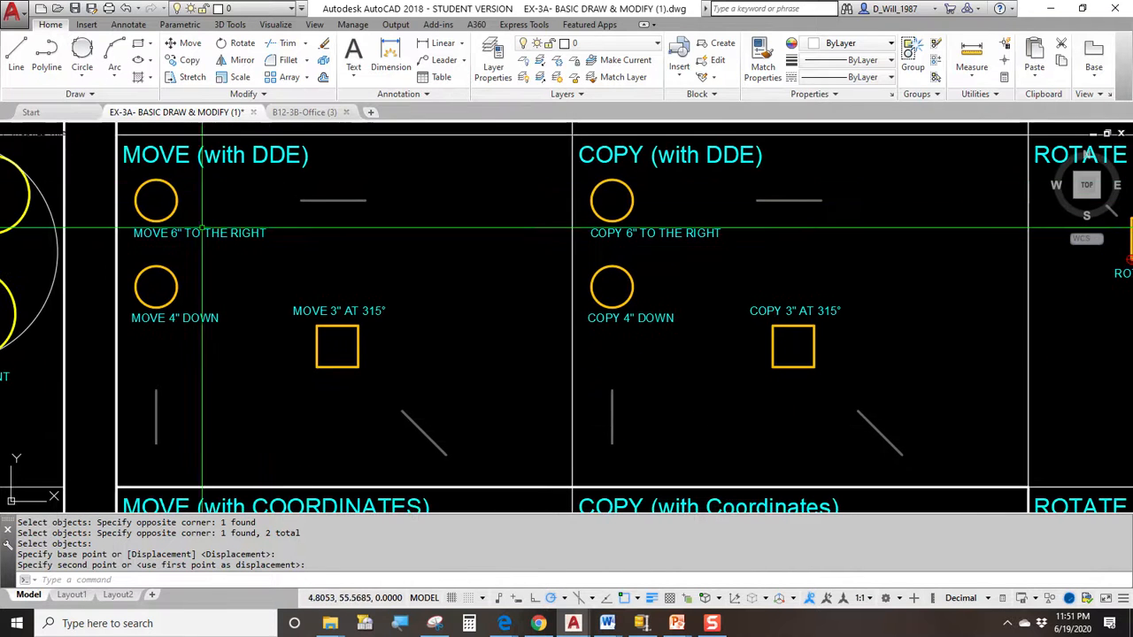
click(191, 42)
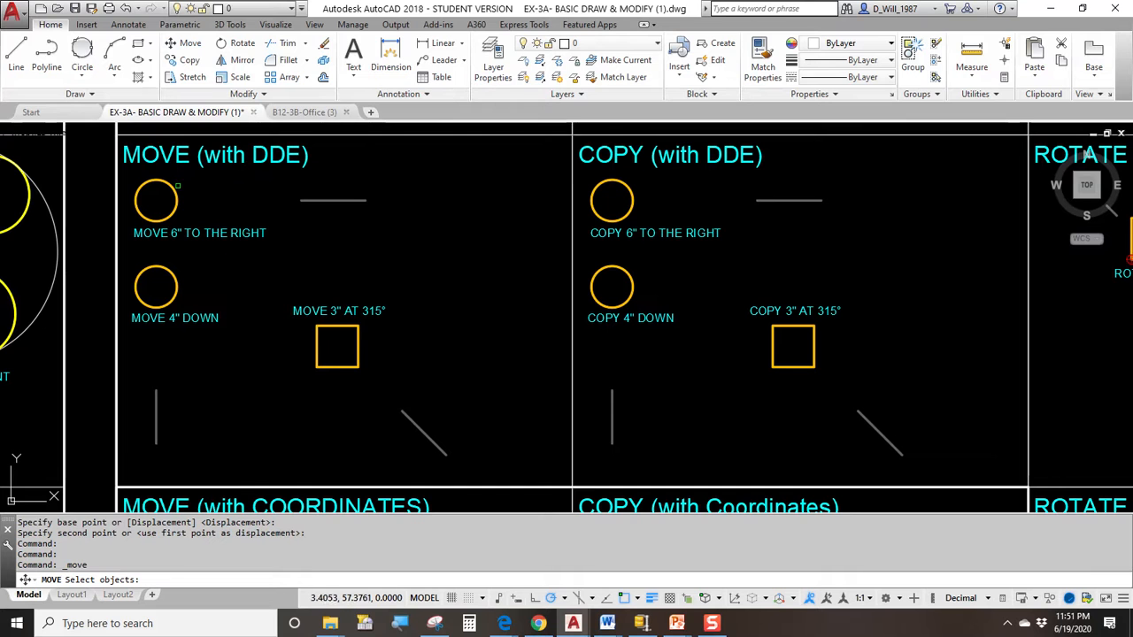
click(173, 186)
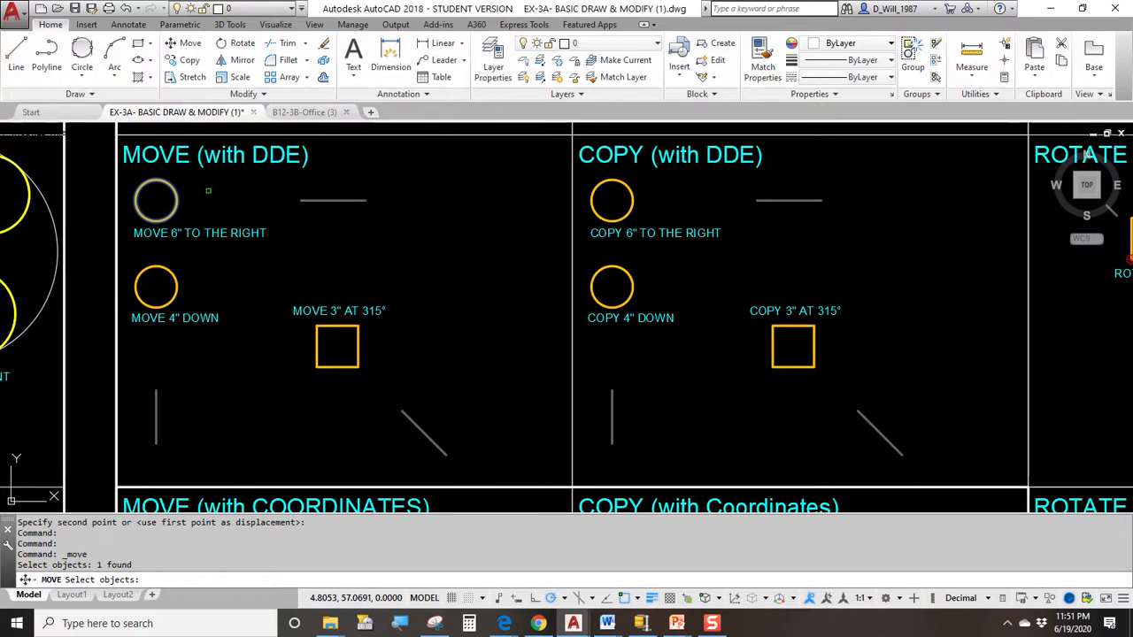
key(Return)
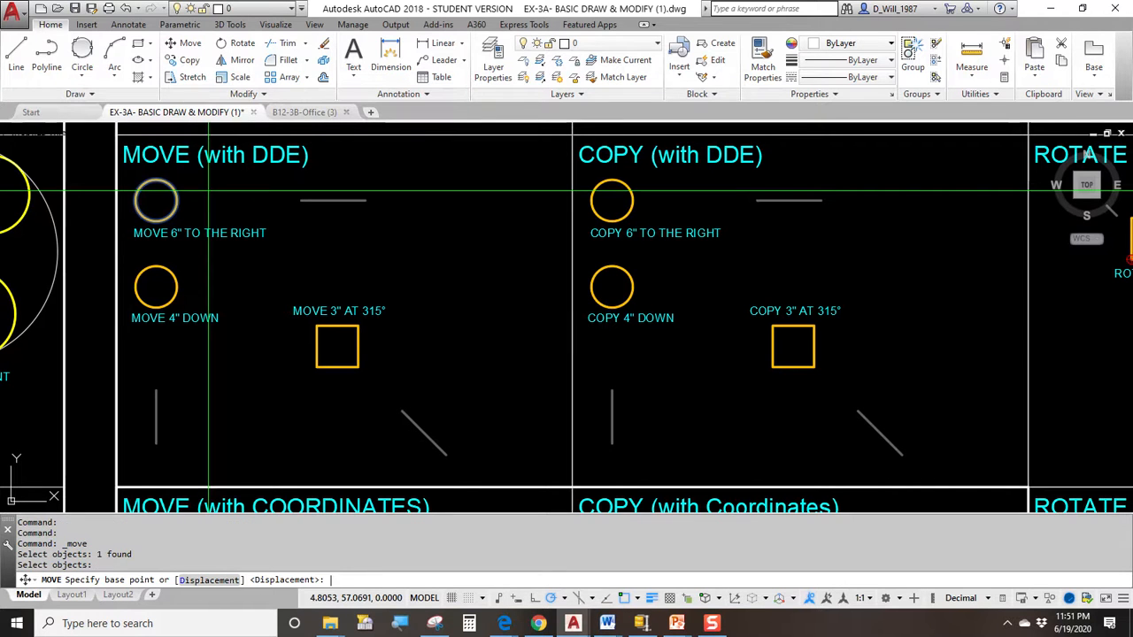
click(155, 200)
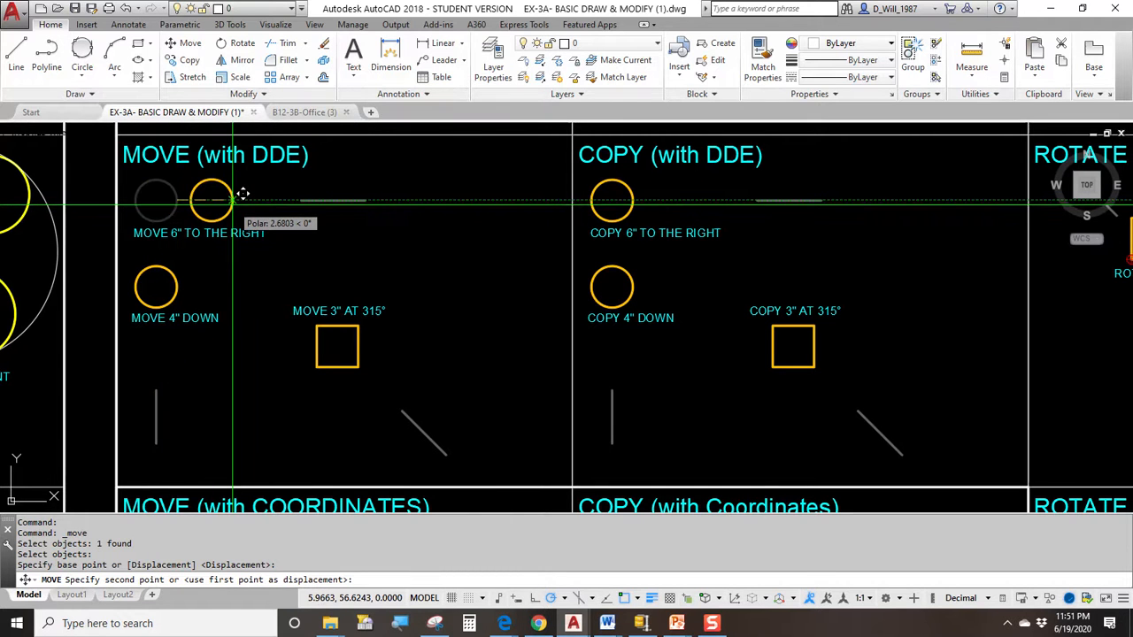
scroll(242, 193, up, 2)
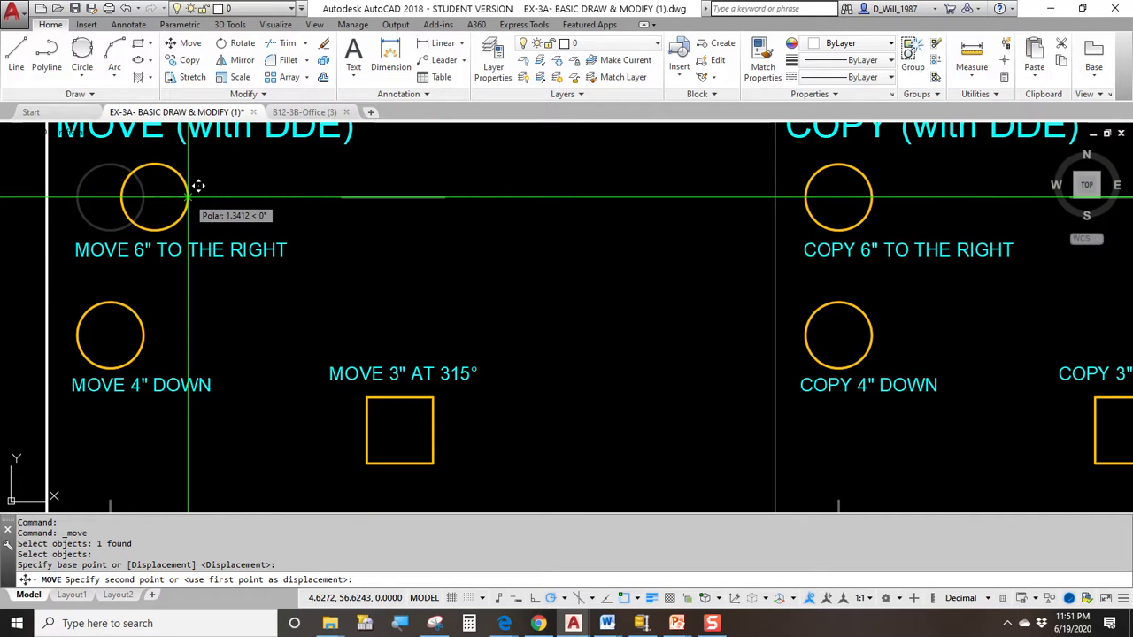
key(Return)
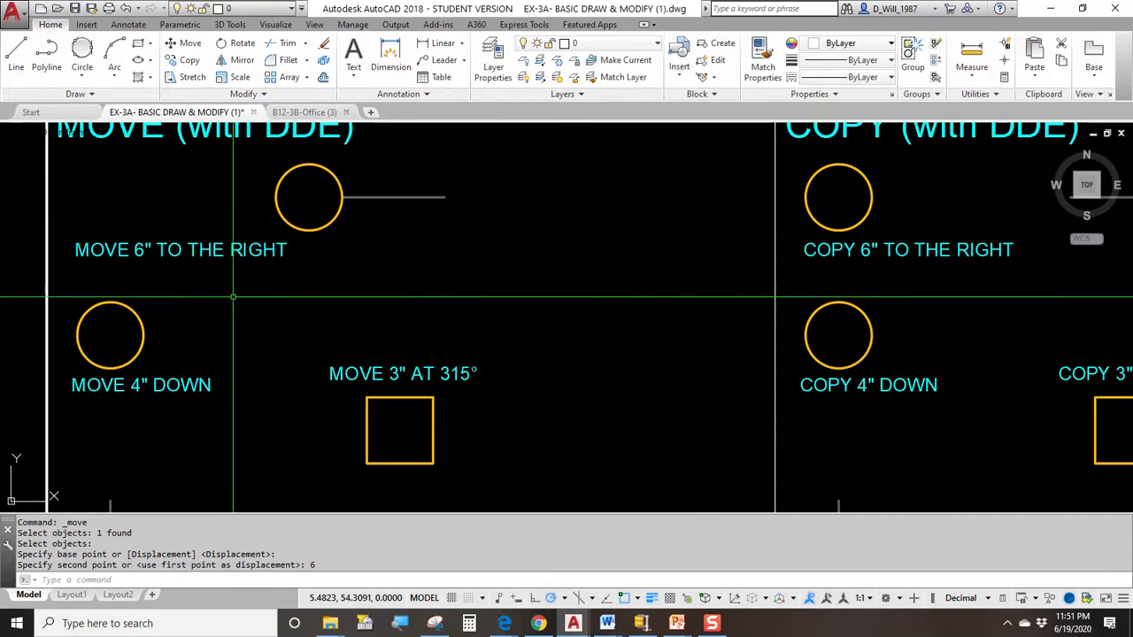
click(315, 227)
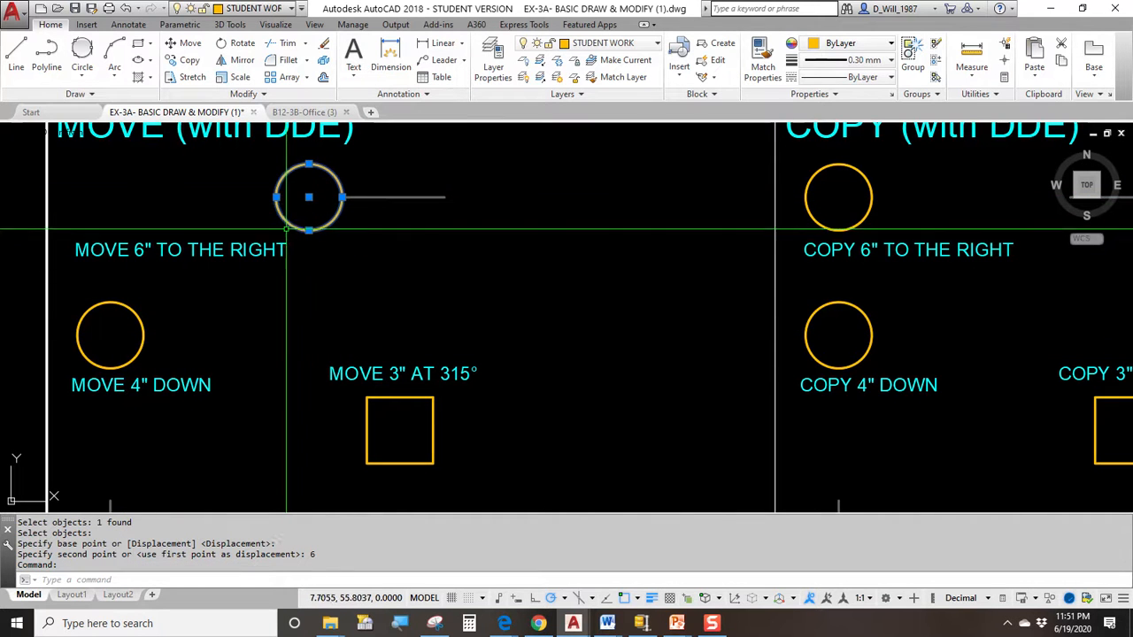
scroll(285, 230, down, 2)
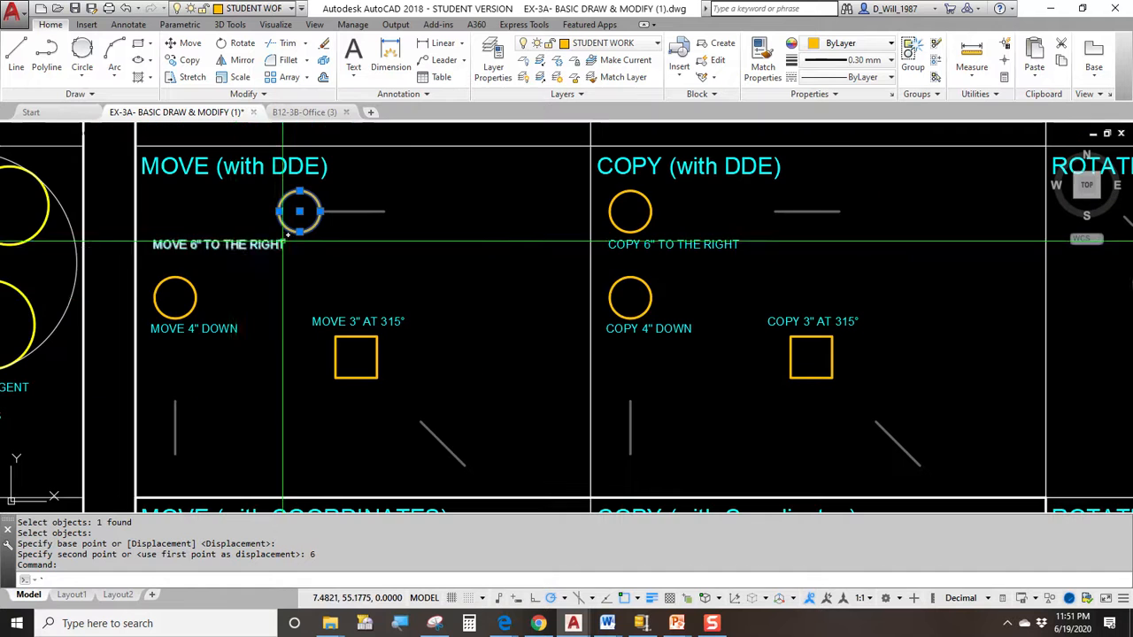
key(Escape)
key(Escape)
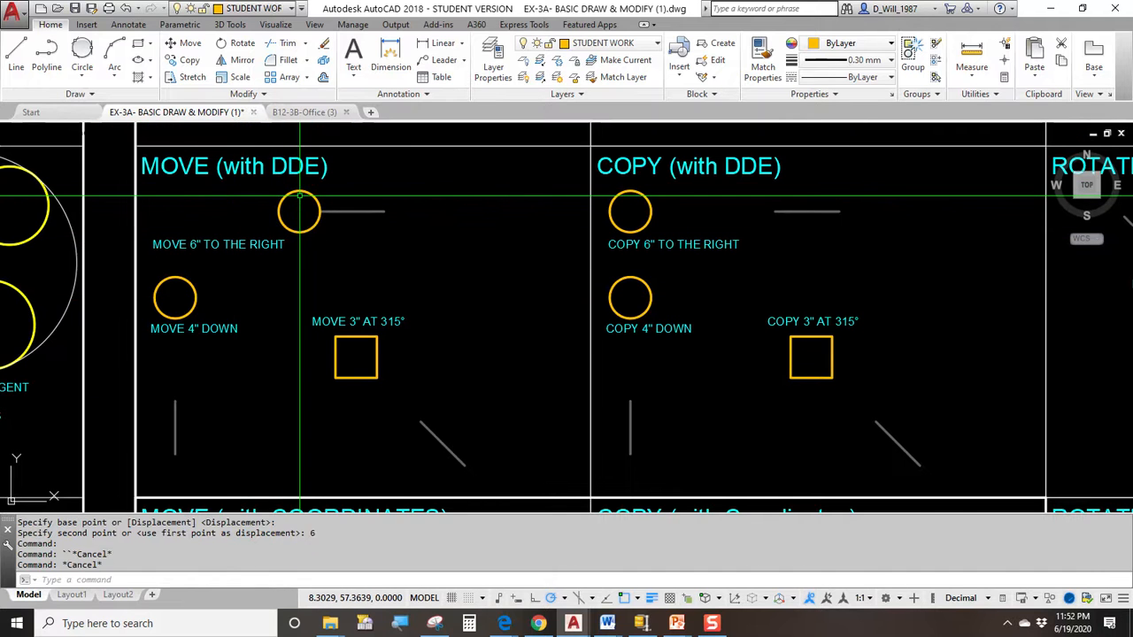
Step: Draw a 4" line at 225° in the empty upper-right area of the MOVE (with DDE) cell and erase it
click(27, 58)
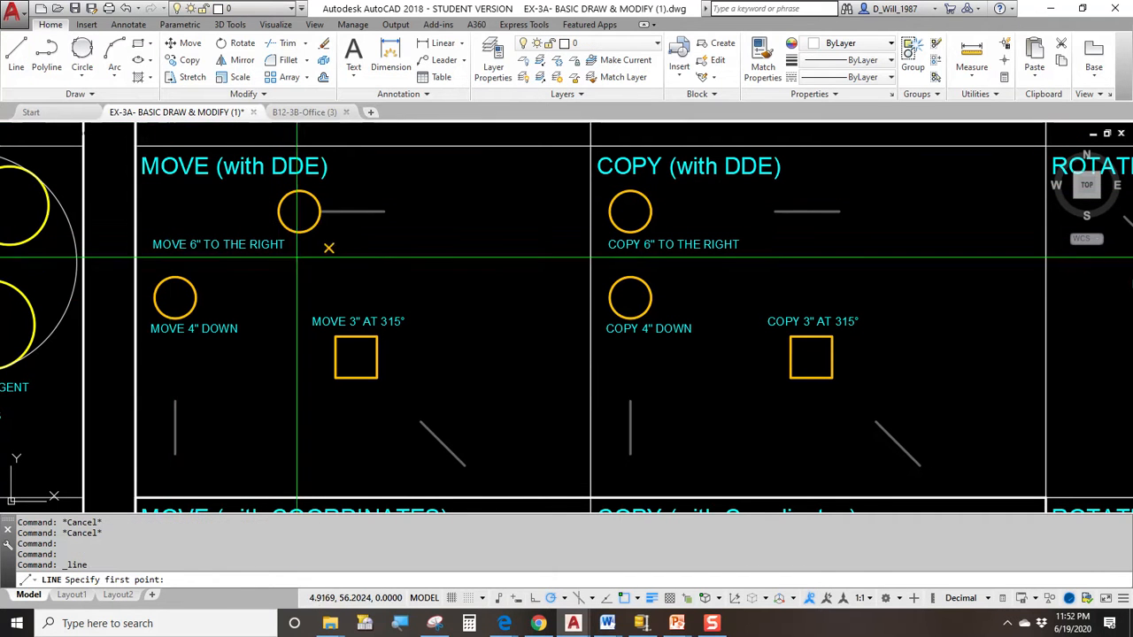
click(534, 202)
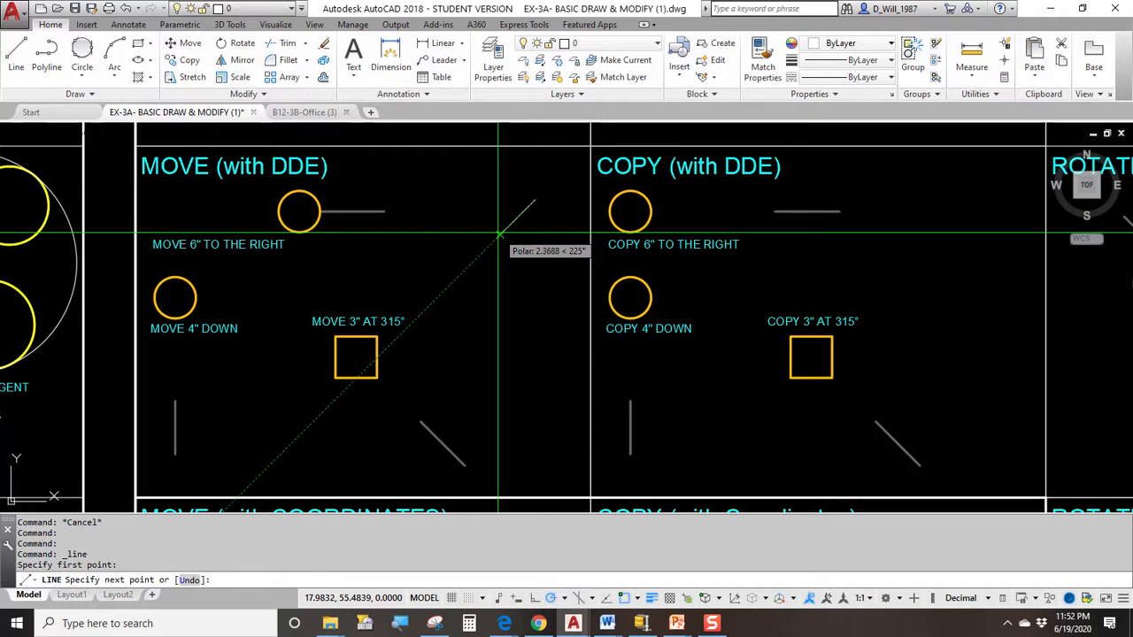
key(Return)
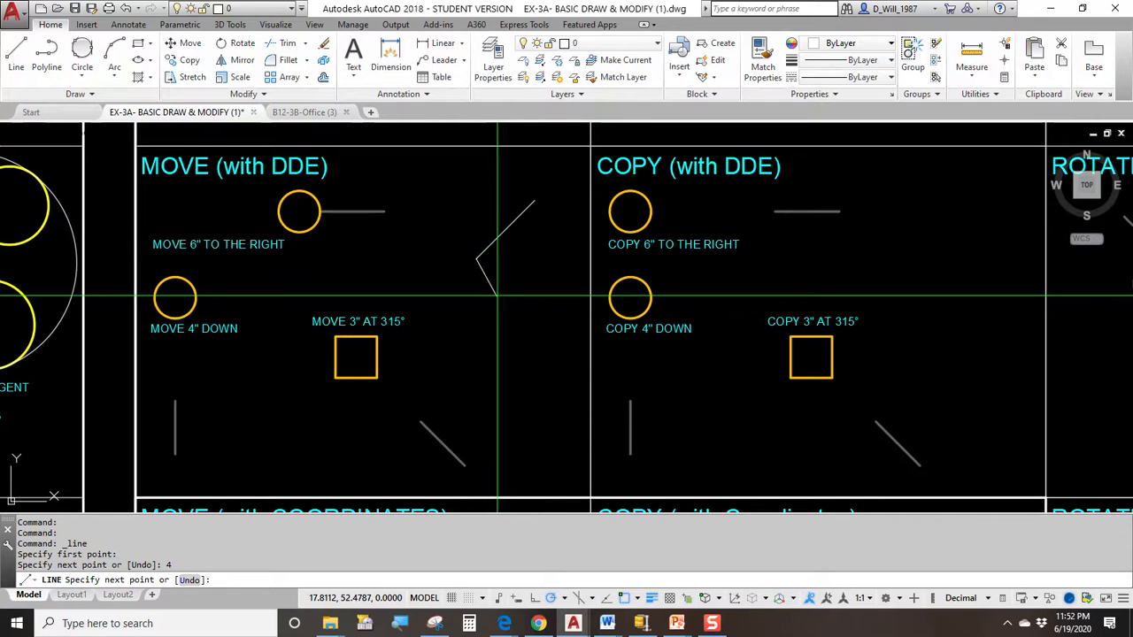
key(Escape)
click(501, 233)
key(Delete)
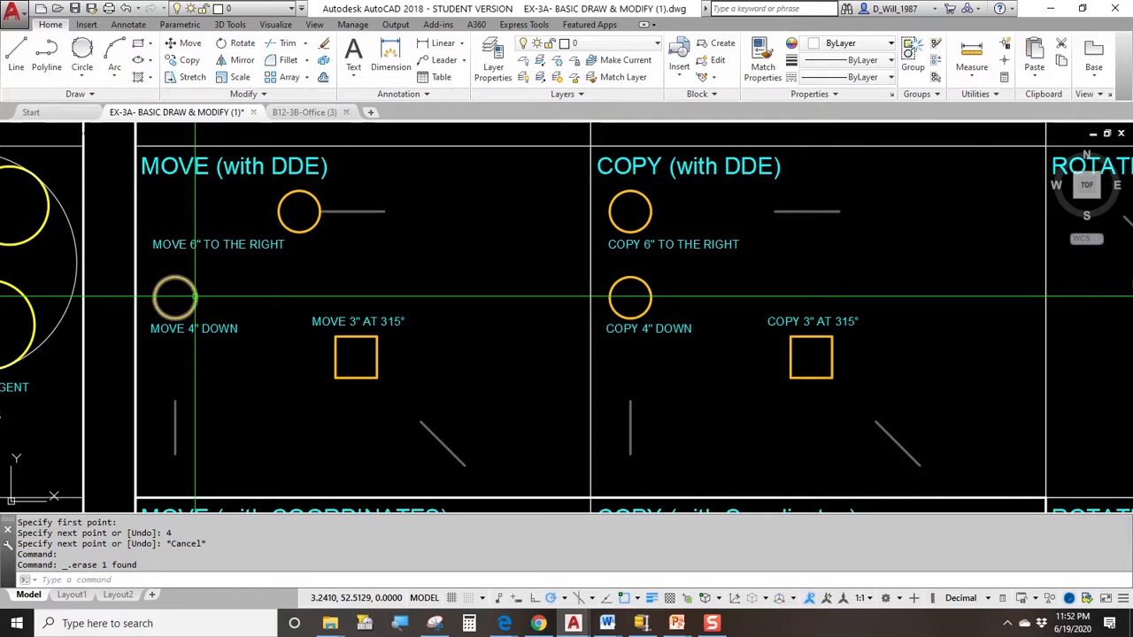
Step: Move the circle labelled MOVE 4" DOWN straight down by 4", using a free base point beside it
scroll(196, 407, up, 3)
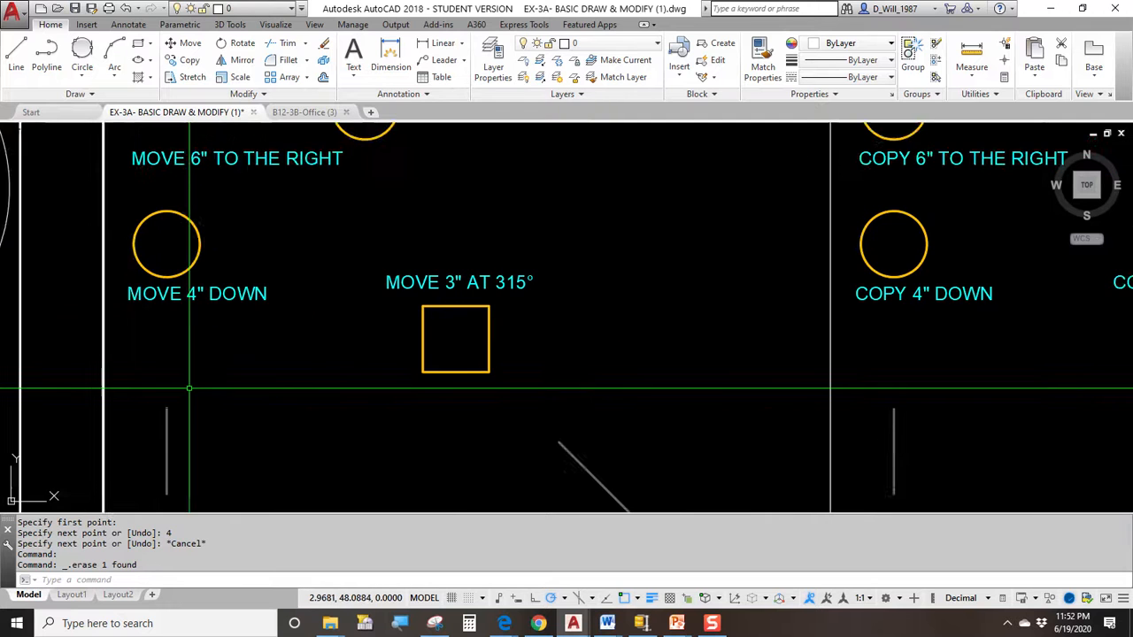
click(186, 42)
click(233, 225)
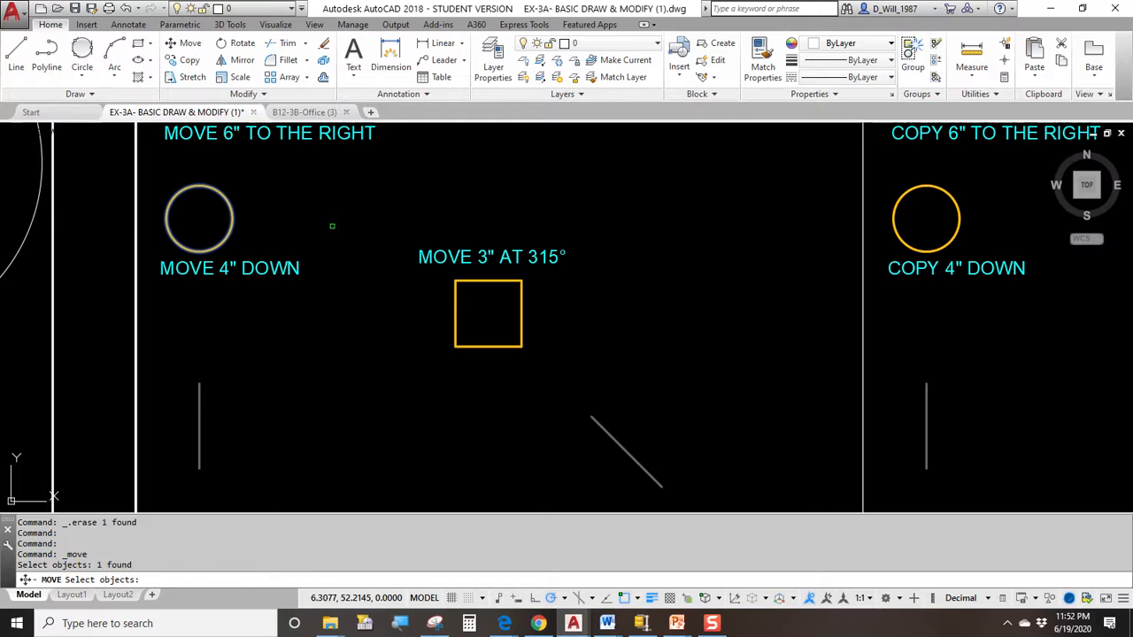
key(Return)
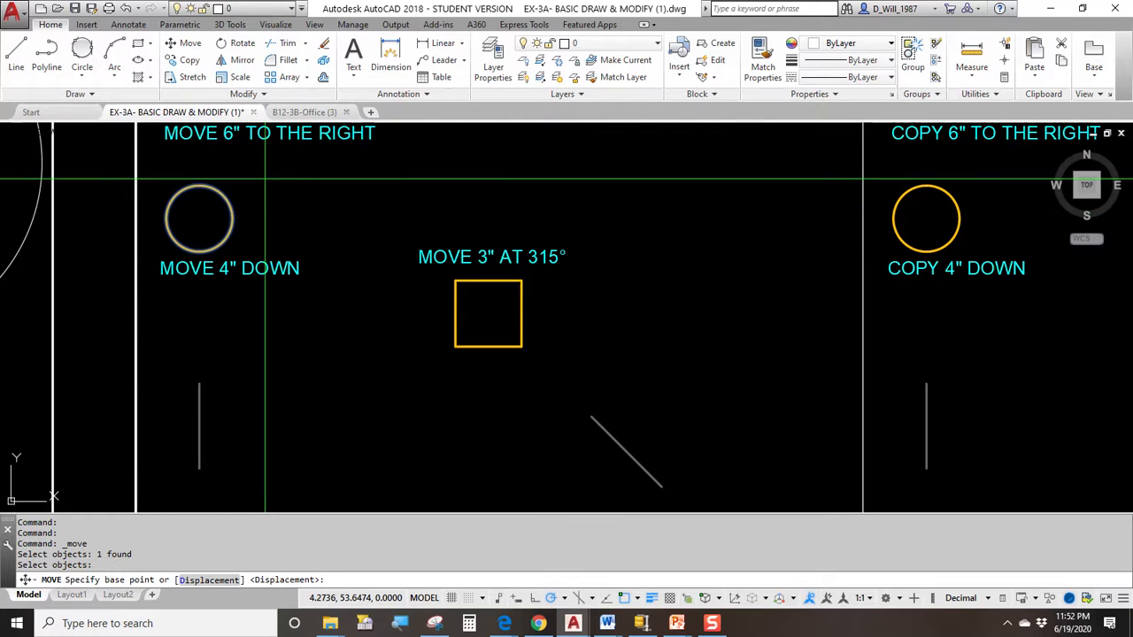
click(264, 180)
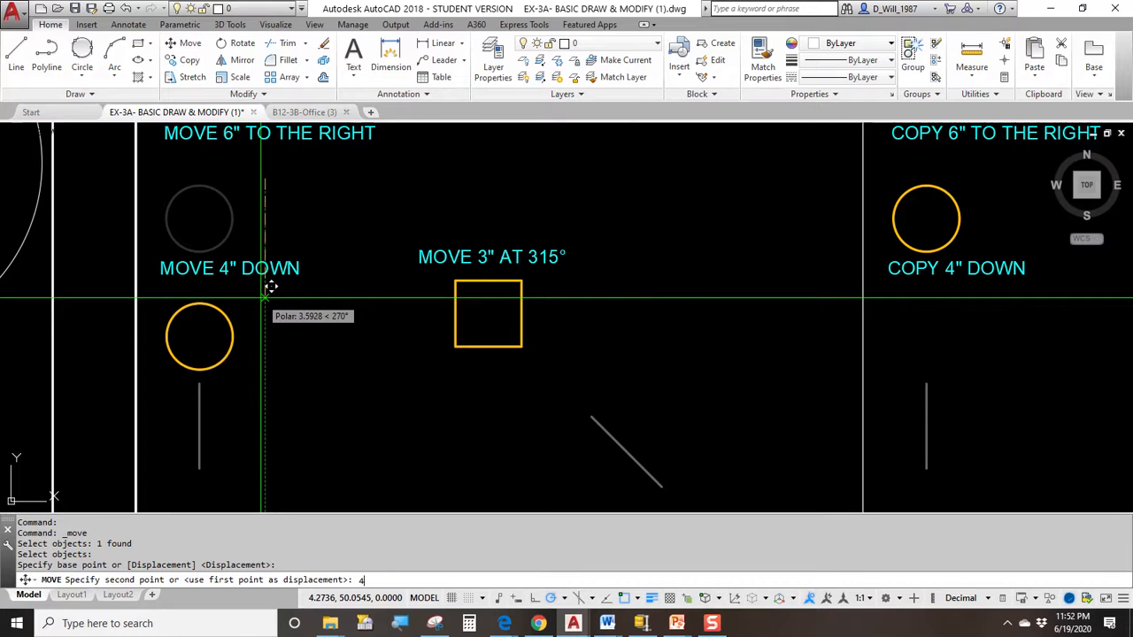
key(Return)
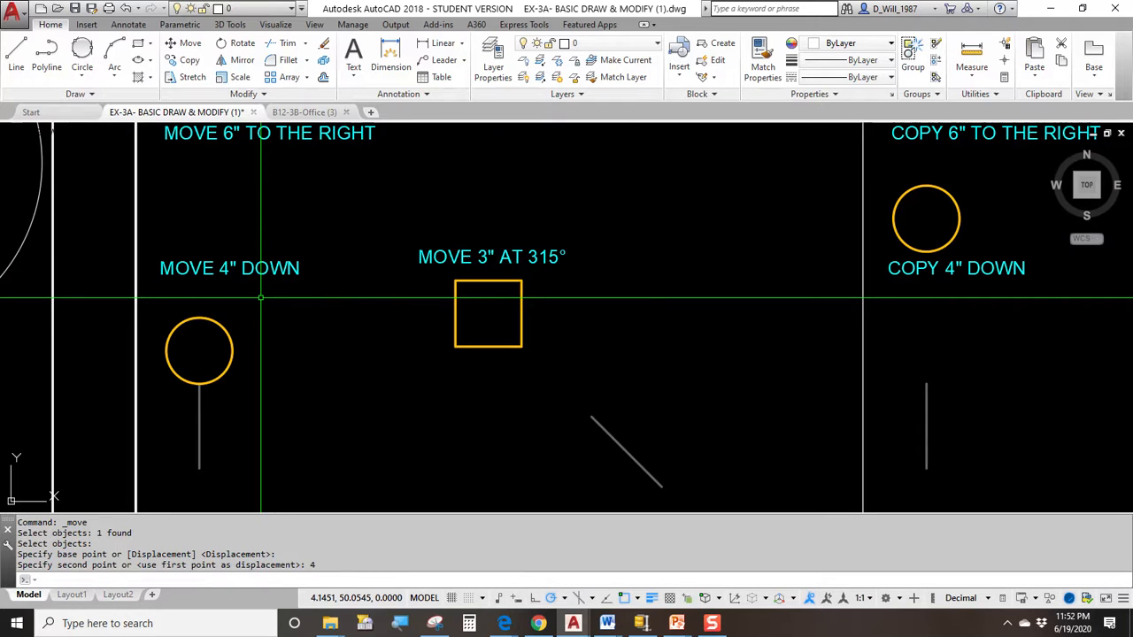
Step: Move the square in the MOVE (with DDE) cell 3" at 315°, using its lower-left corner as base point
key(Return)
click(456, 323)
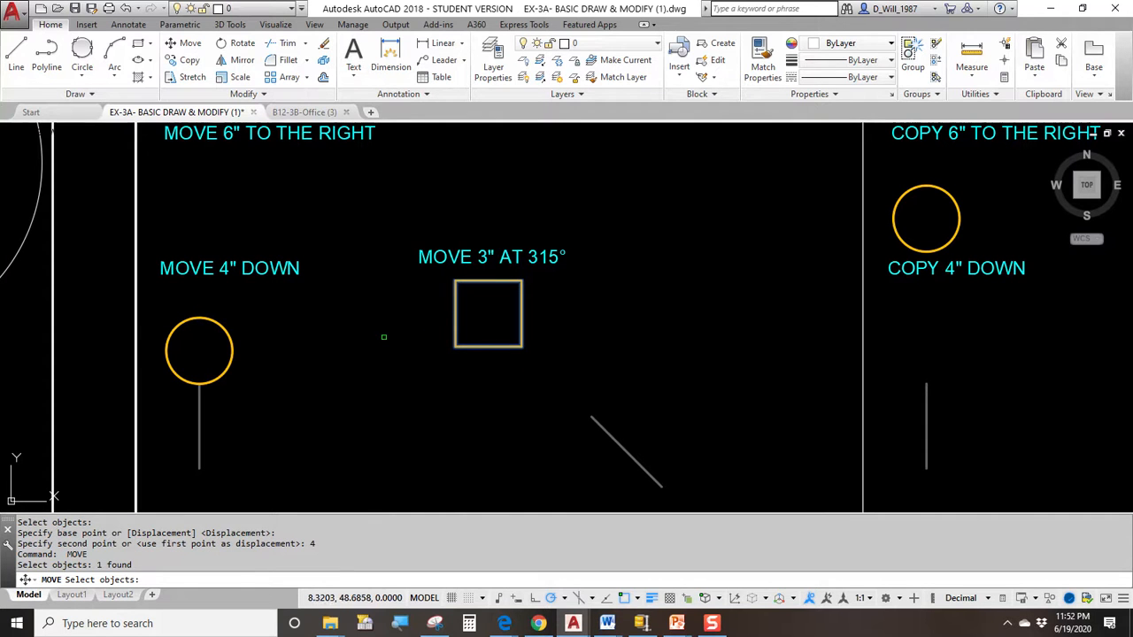
key(Return)
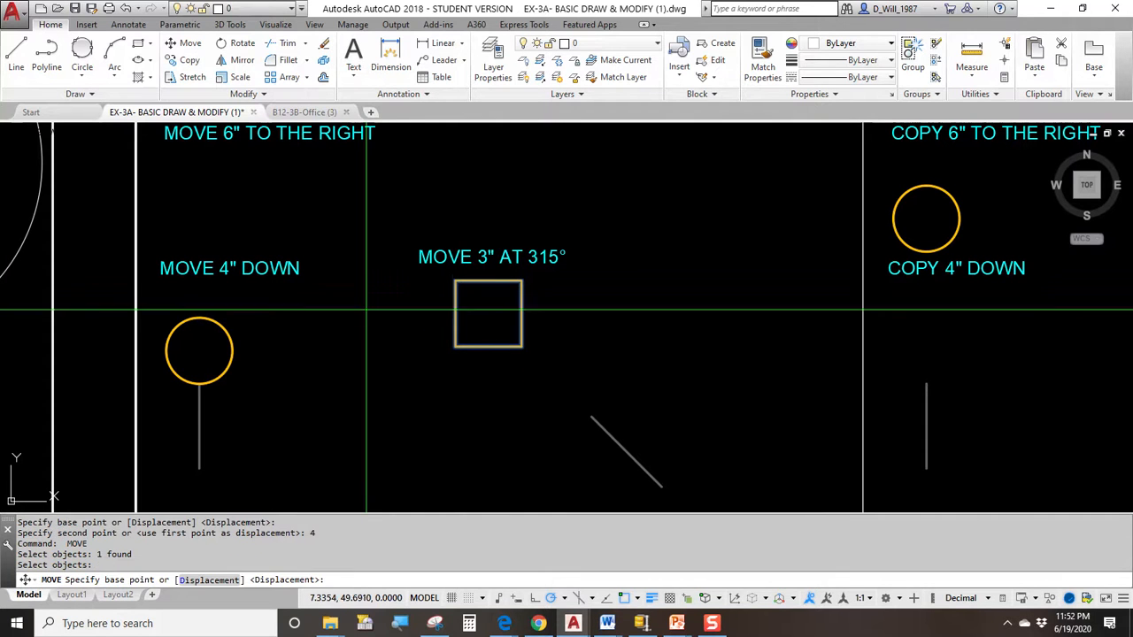
click(455, 345)
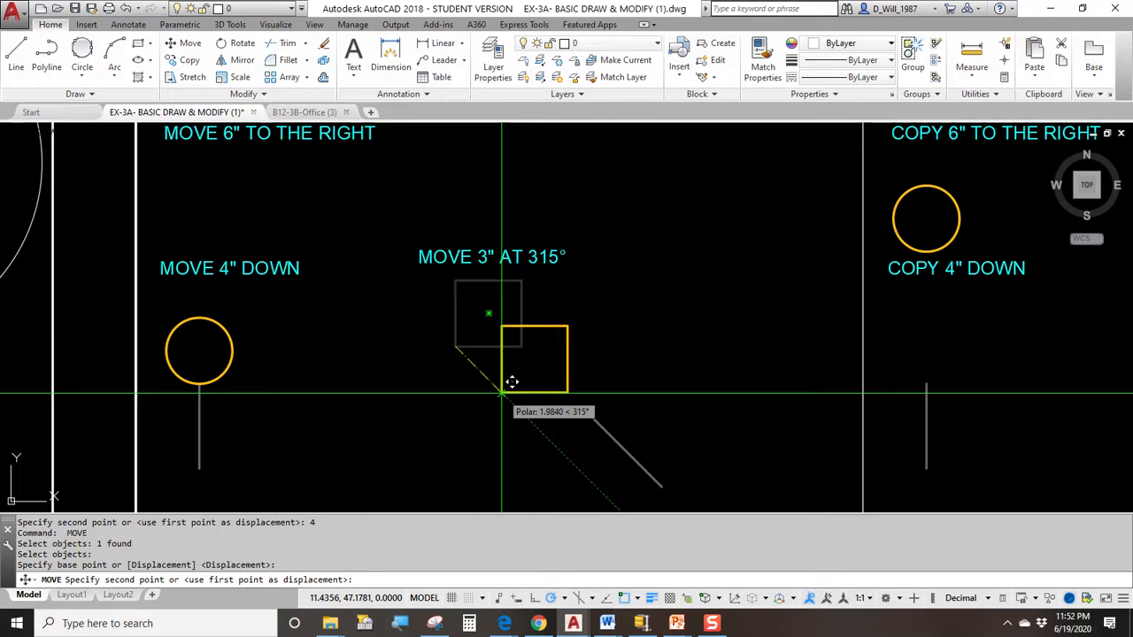
key(Return)
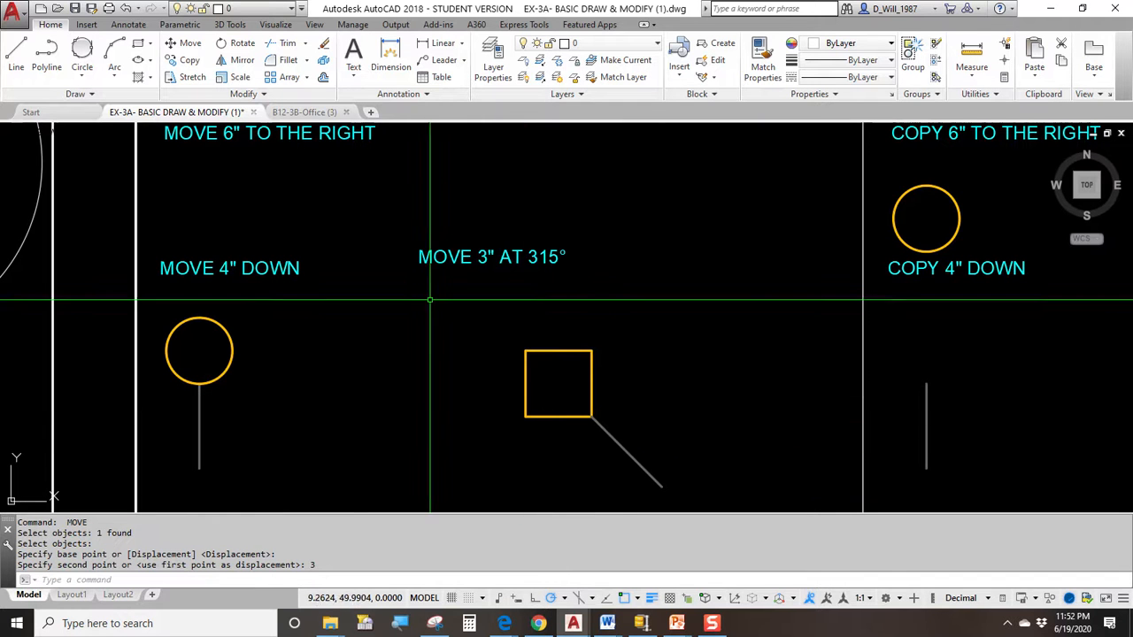
Step: Check up close whether the moved circles and square in the MOVE (with DDE) cell meet the ends of their grey guide lines
scroll(559, 346, down, 2)
middle_drag(560, 348, 537, 380)
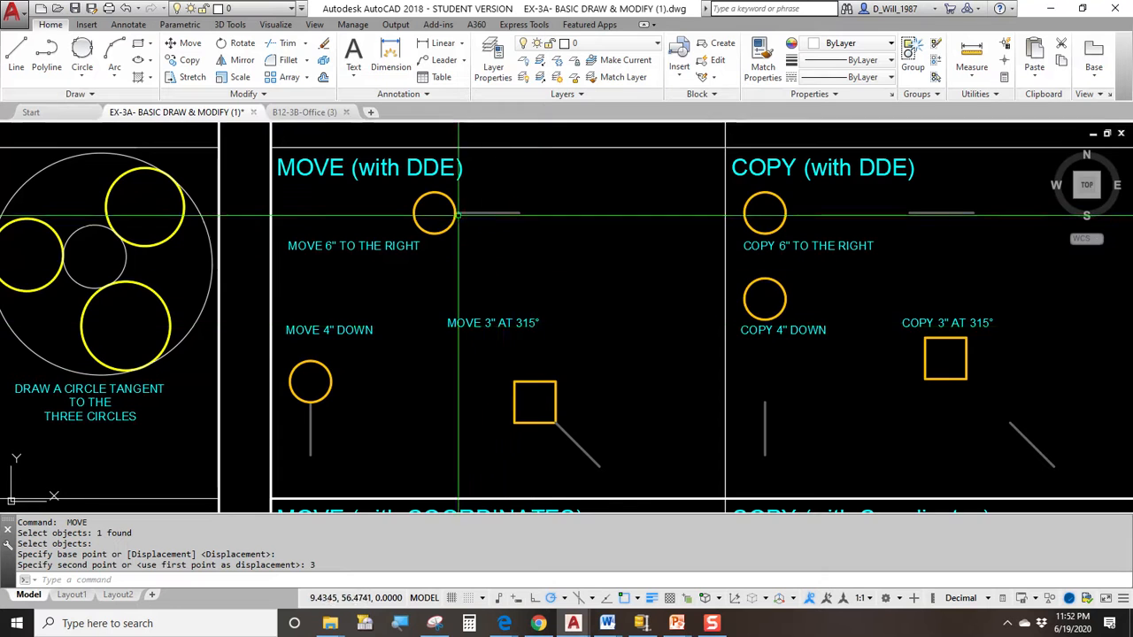
scroll(458, 216, up, 4)
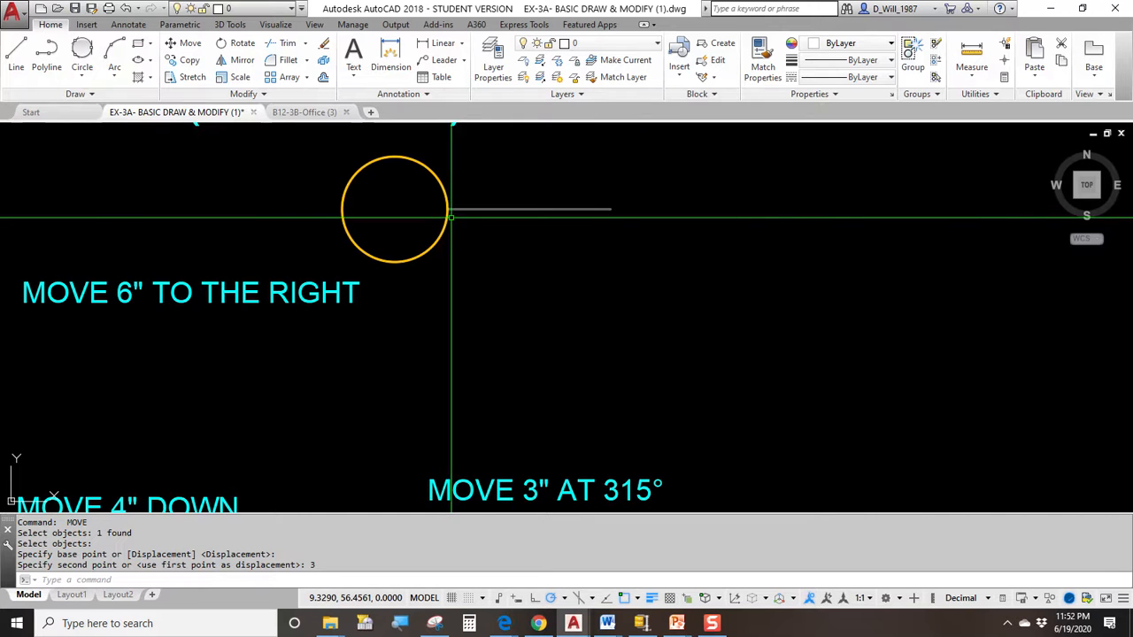
scroll(462, 209, down, 4)
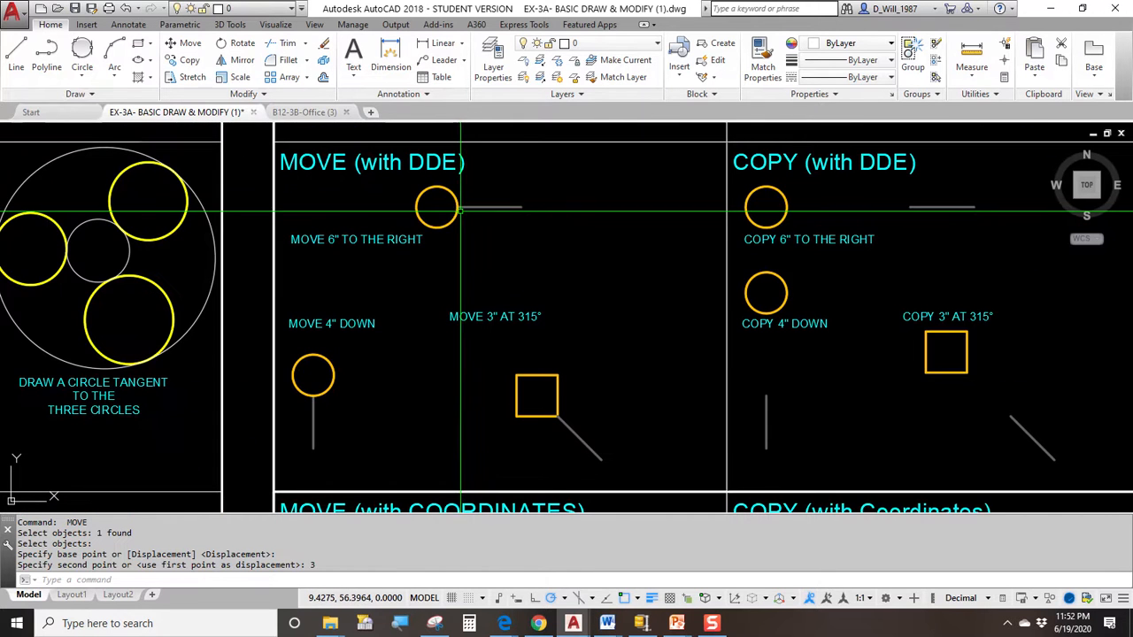
scroll(309, 429, up, 4)
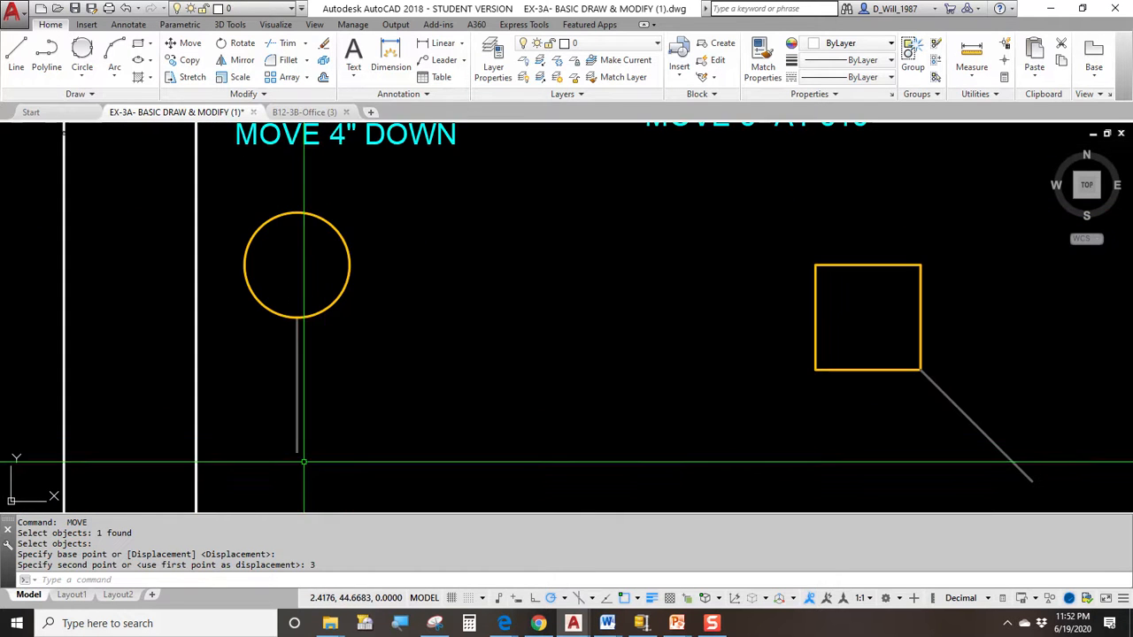
scroll(559, 433, down, 3)
scroll(596, 346, up, 2)
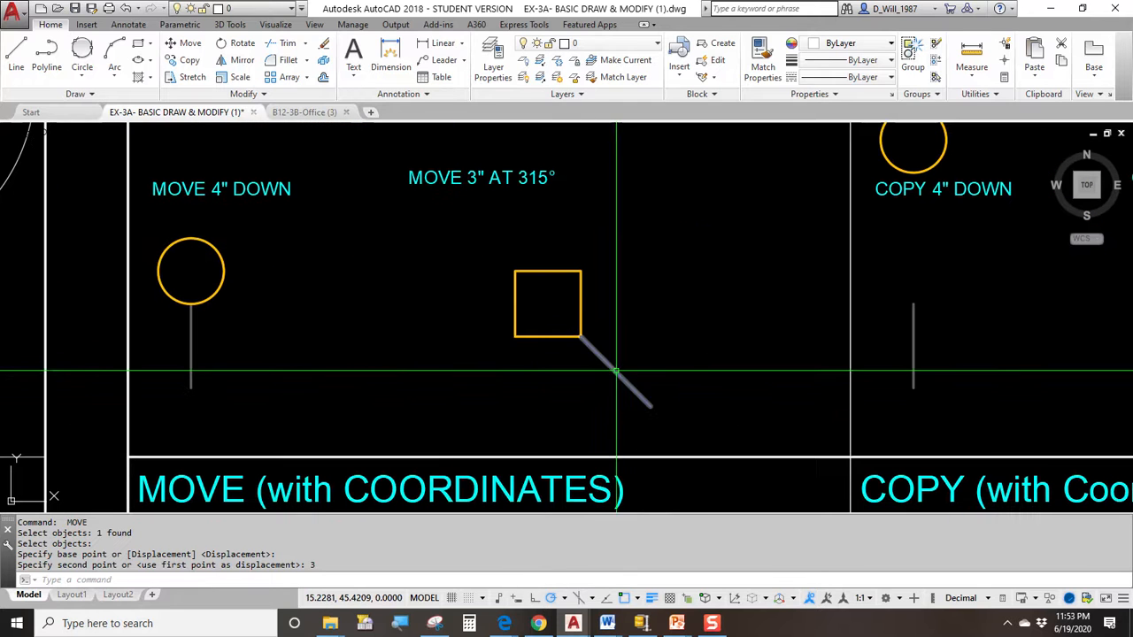
scroll(581, 337, up, 1)
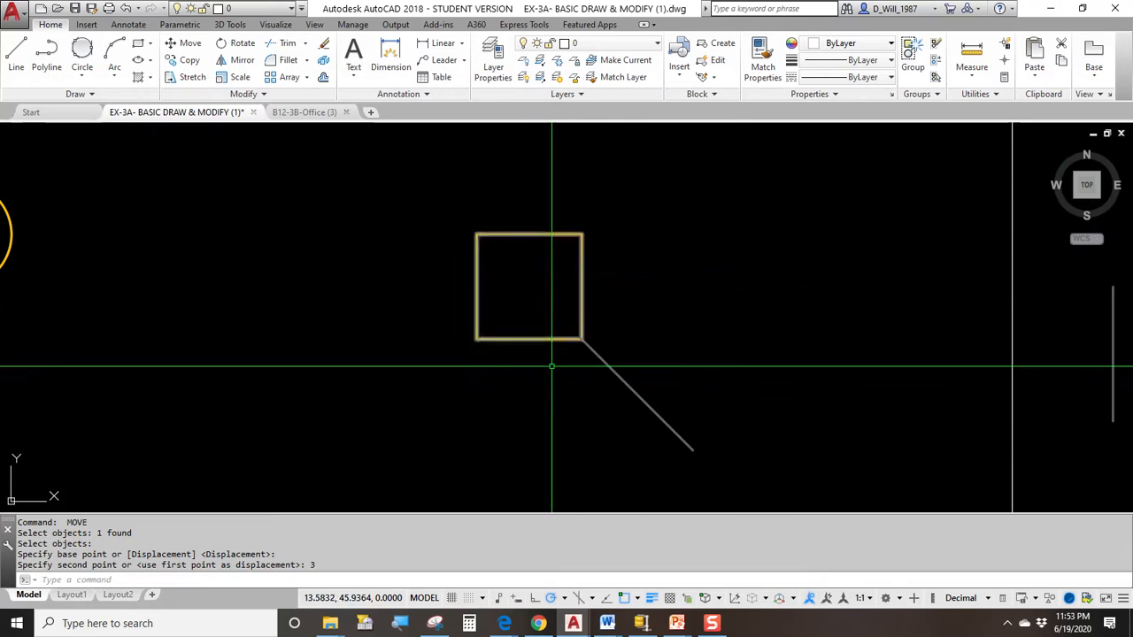
key(Return)
click(582, 335)
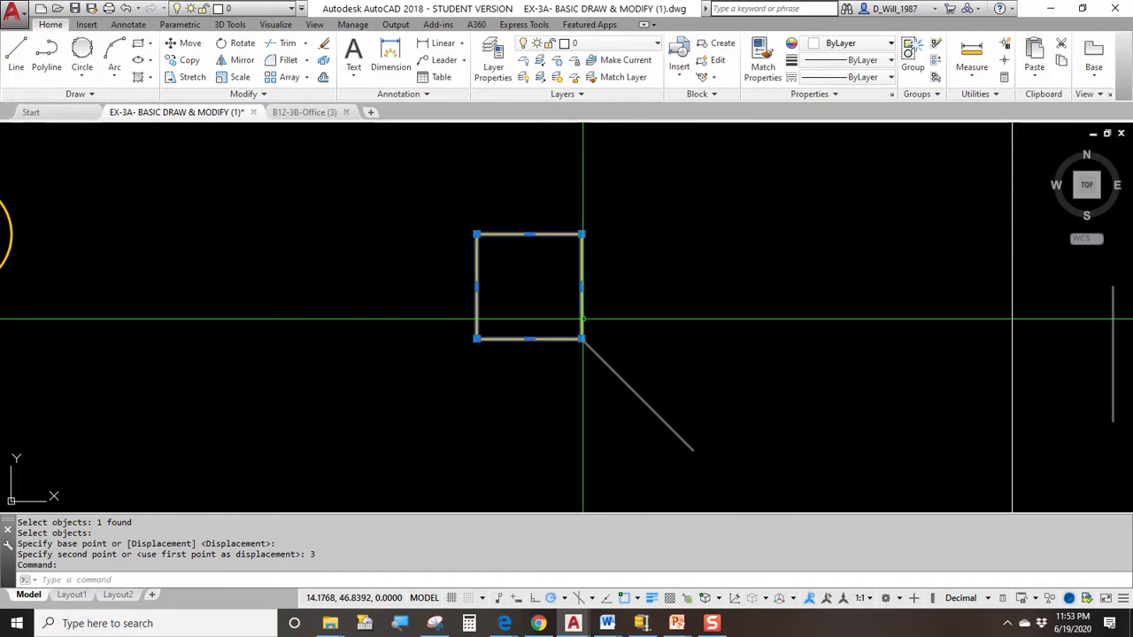
scroll(590, 341, up, 2)
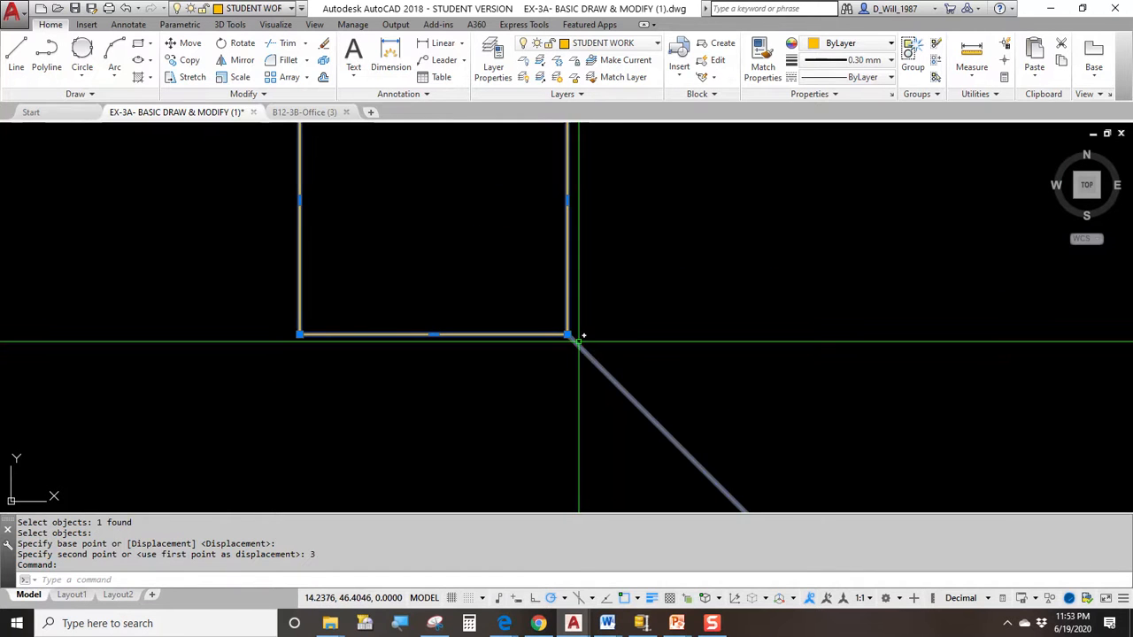
click(609, 370)
key(Escape)
scroll(610, 370, down, 5)
mouse_move(599, 369)
middle_down()
mouse_move(502, 369)
mouse_move(491, 418)
middle_up()
middle_drag(468, 286, 456, 421)
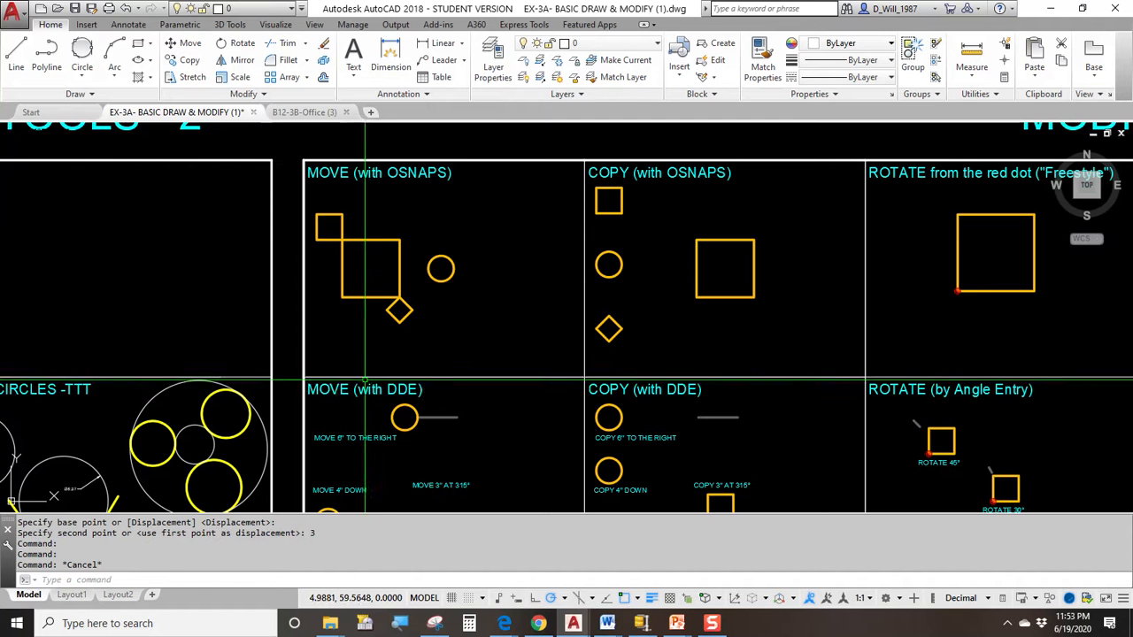
Step: Move the upper diamond in the MOVE (with COORDINATES) cell by @6,0, using its right corner as base point
middle_drag(411, 509, 320, 182)
scroll(305, 329, up, 5)
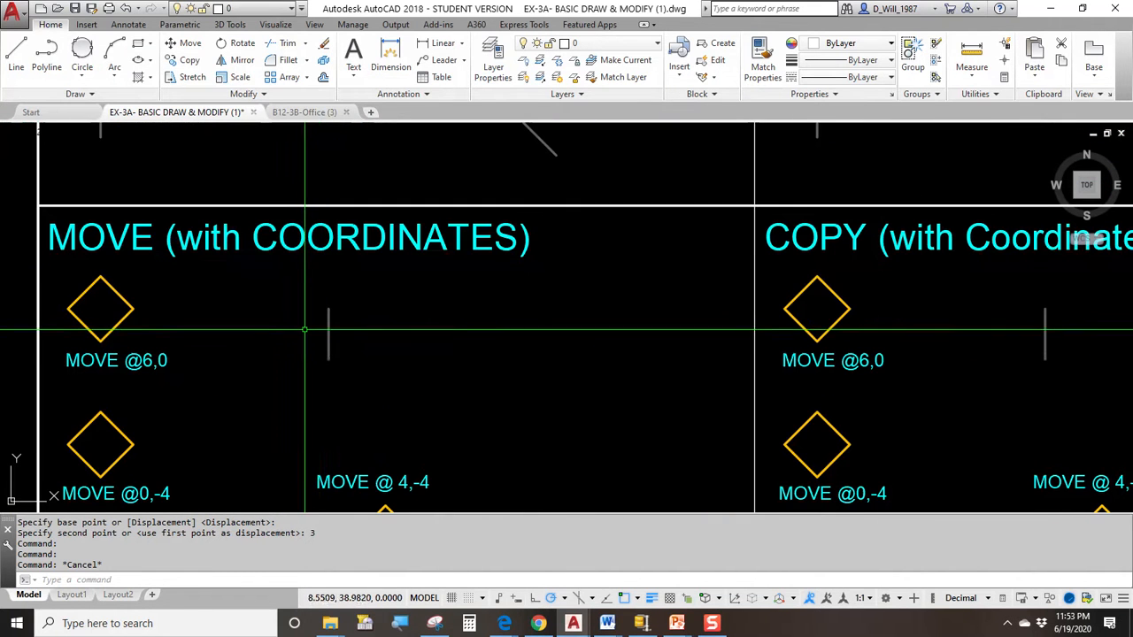
middle_drag(321, 324, 340, 254)
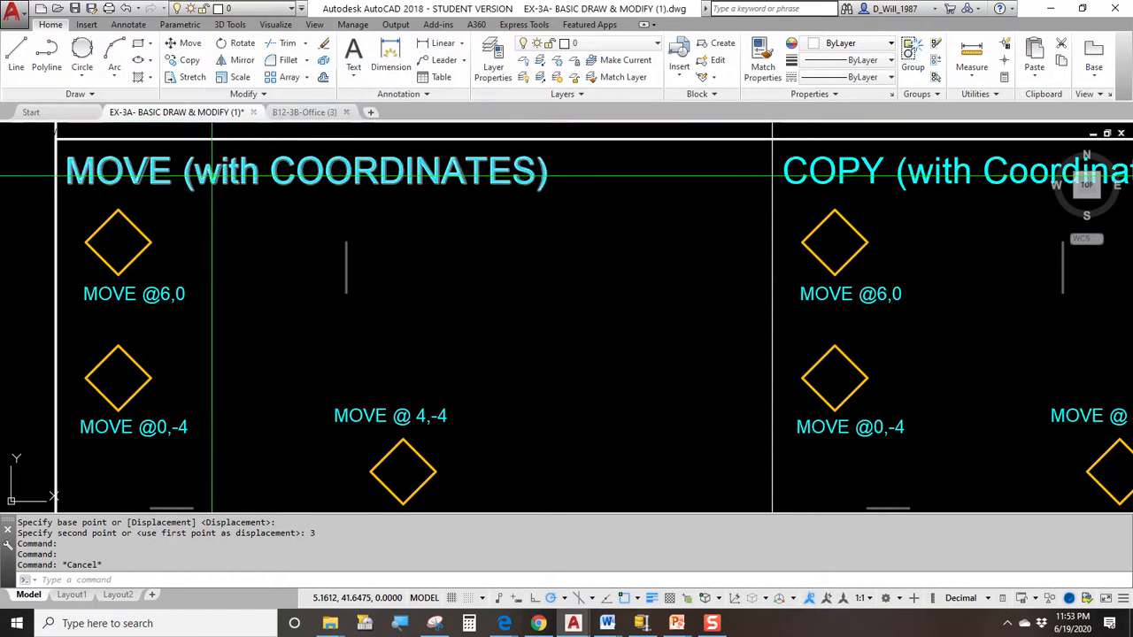
click(183, 43)
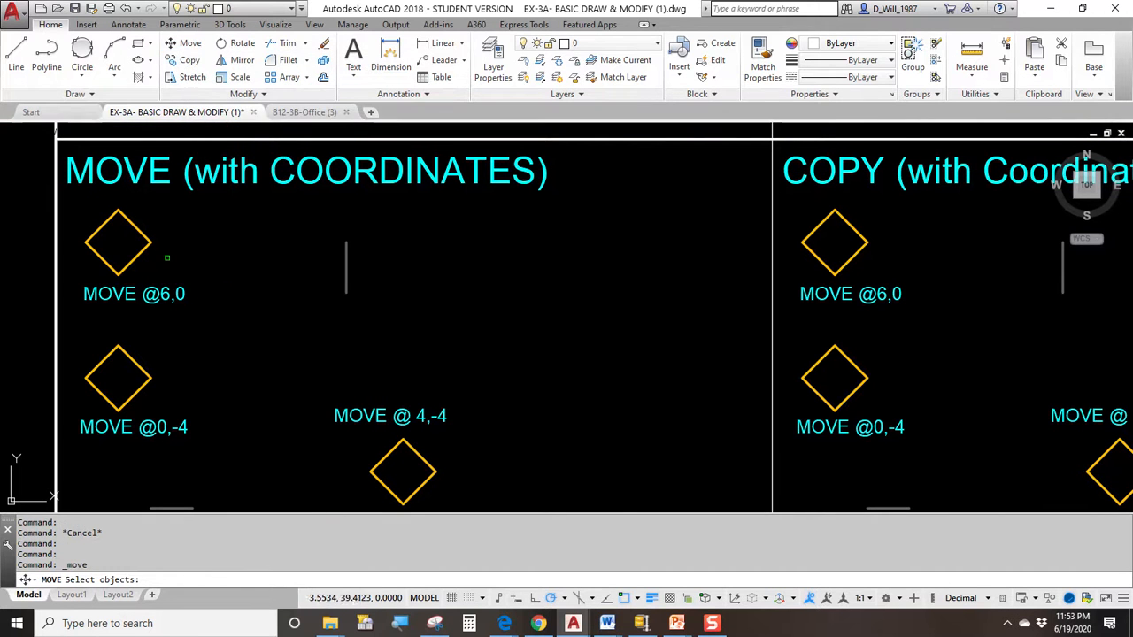
click(140, 230)
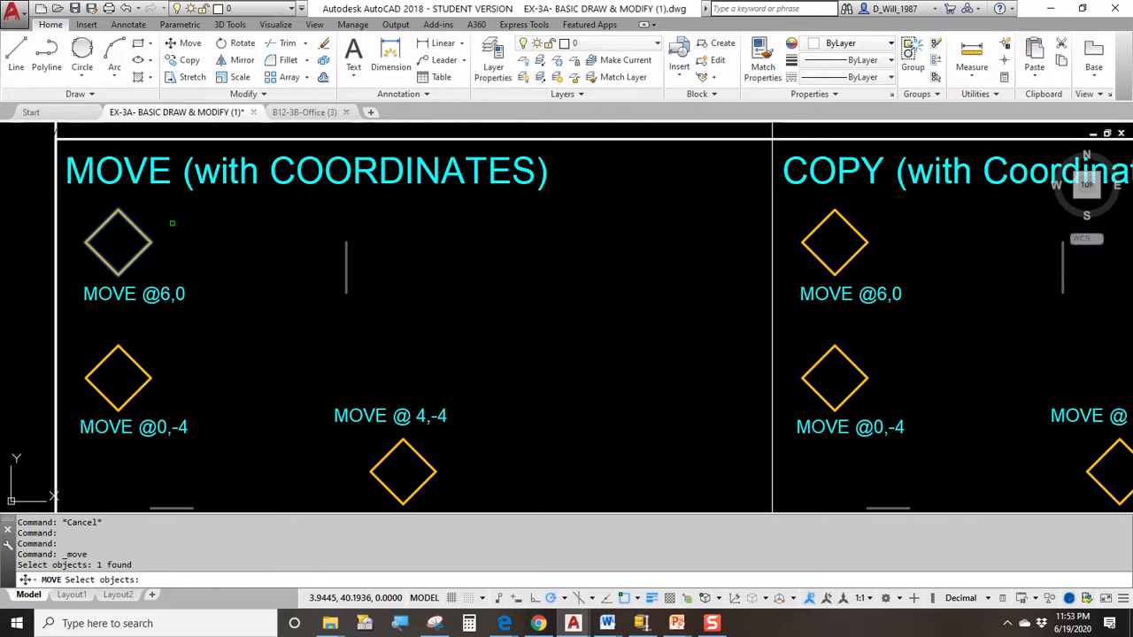
key(Return)
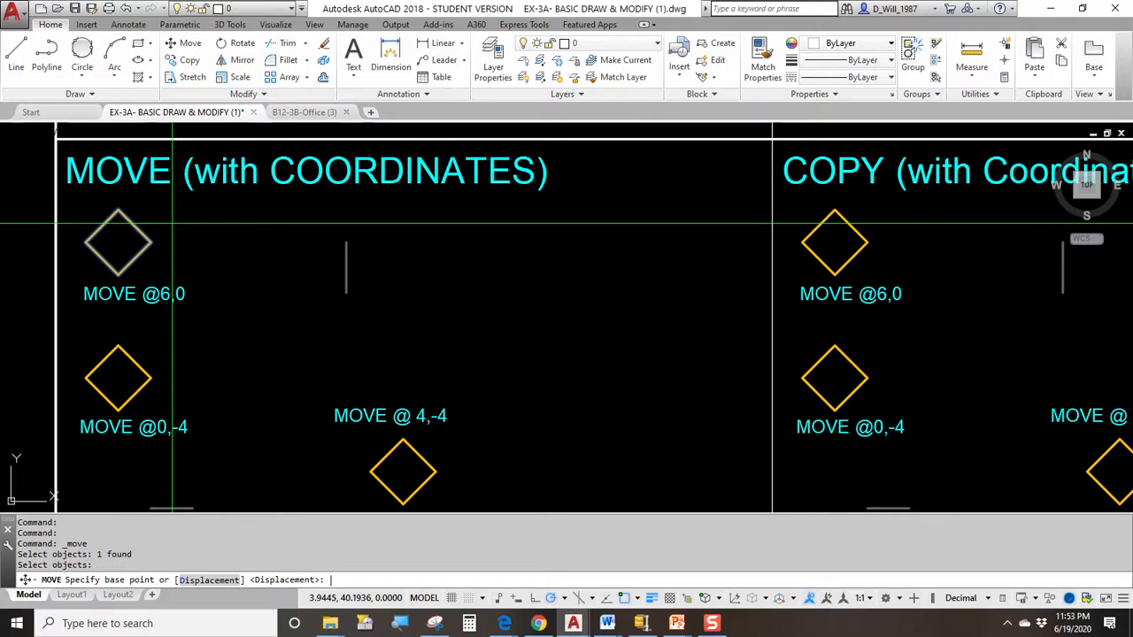
click(151, 241)
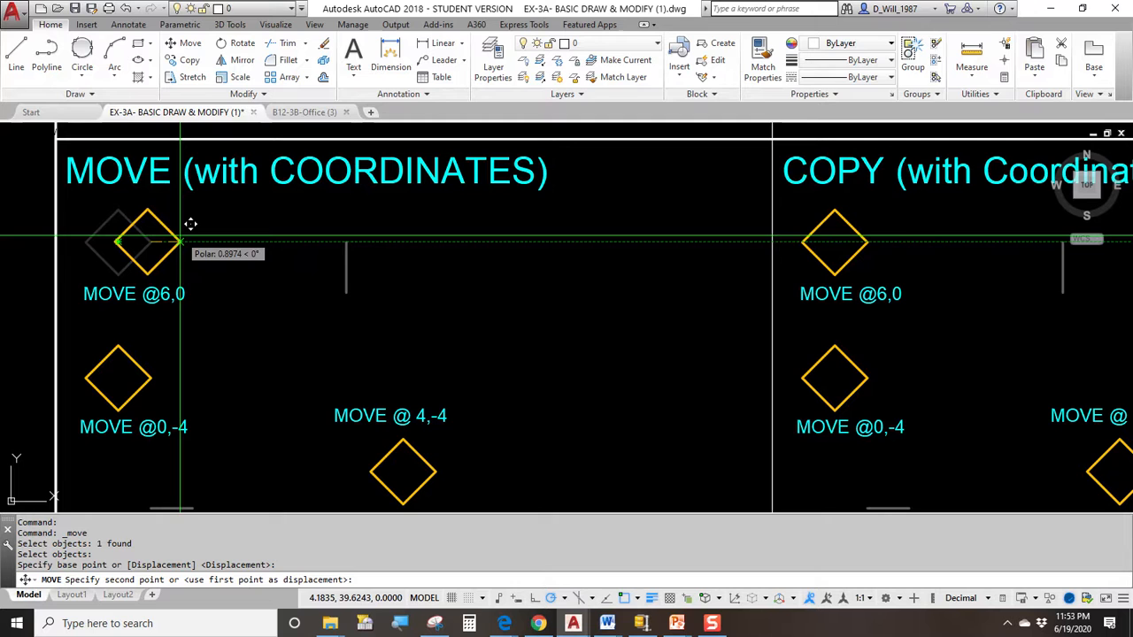
text(@6)
key(Return)
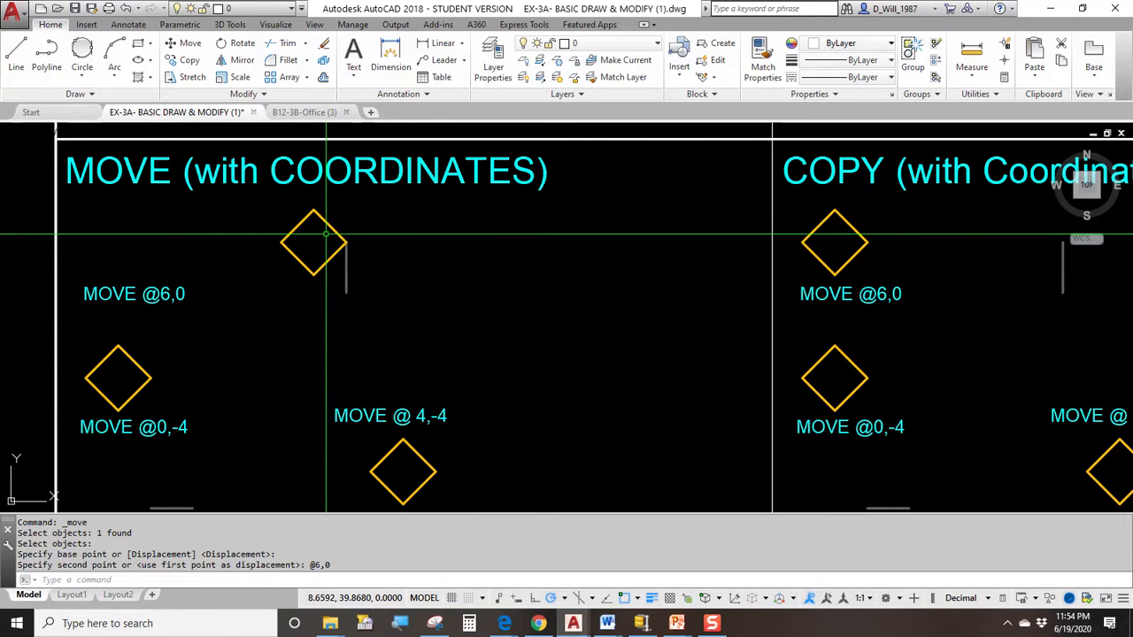
middle_drag(217, 385, 236, 238)
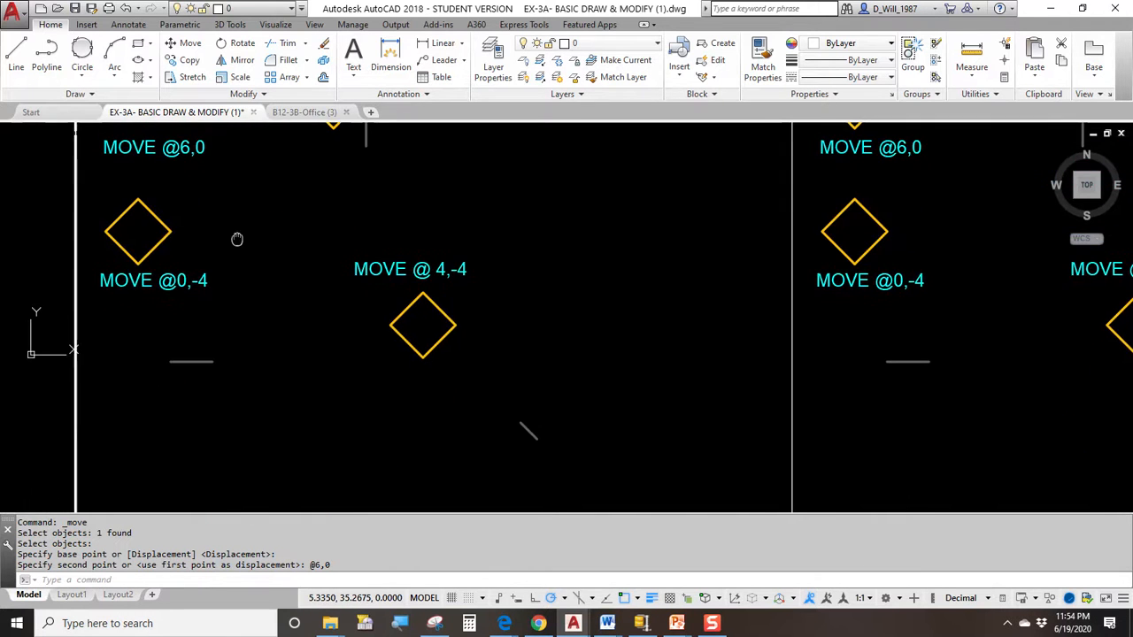
key(Return)
click(152, 213)
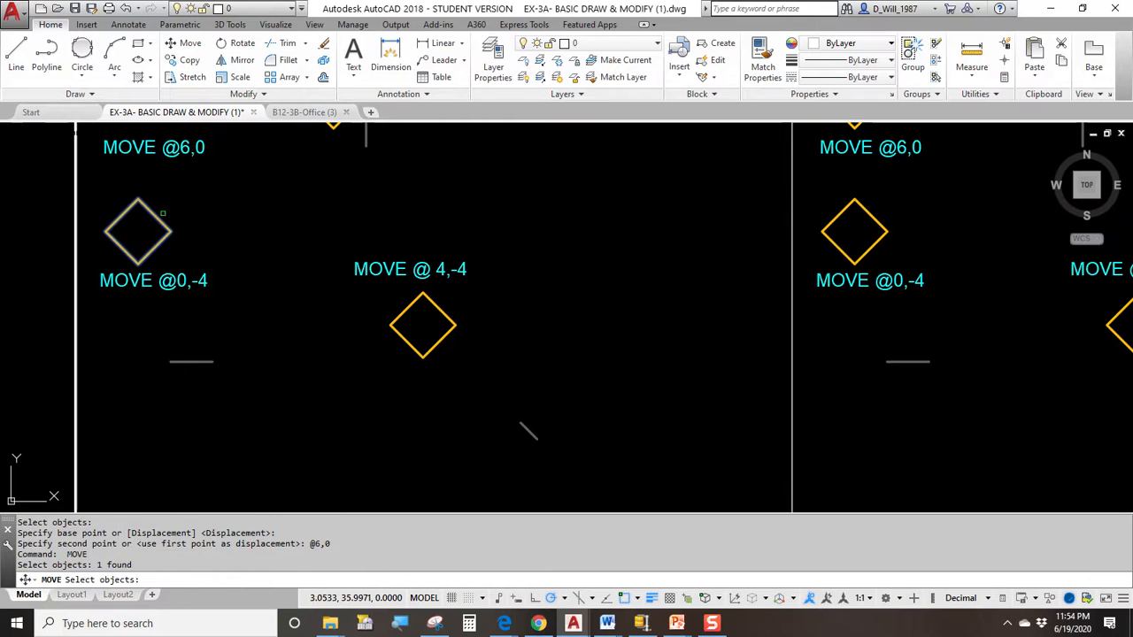
key(Return)
text(@0,-4)
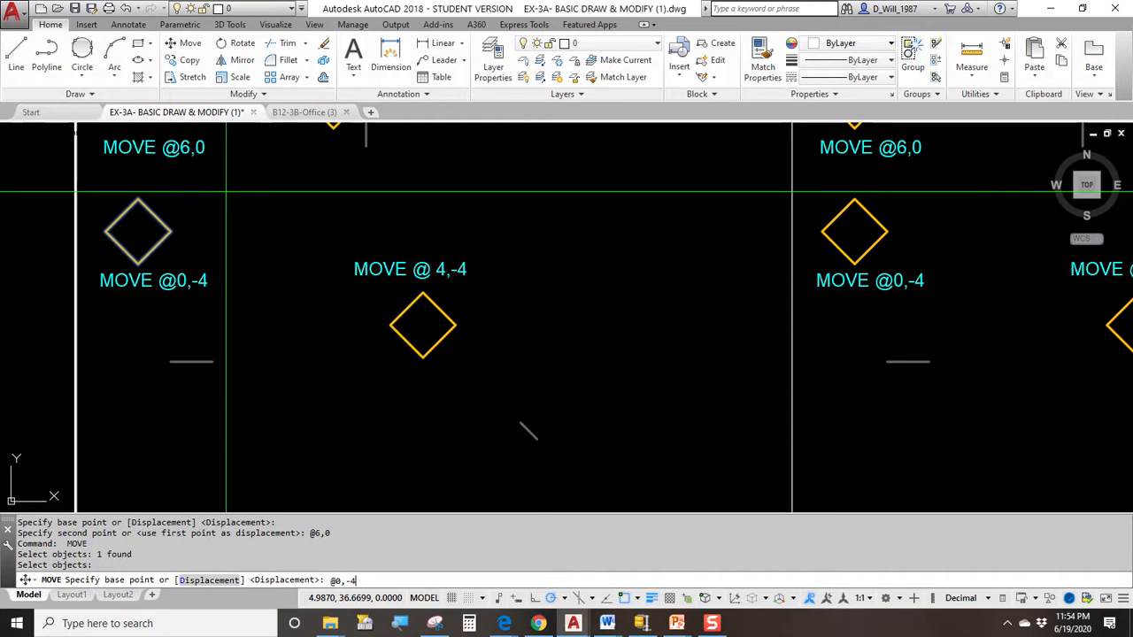
key(Return)
key(Escape)
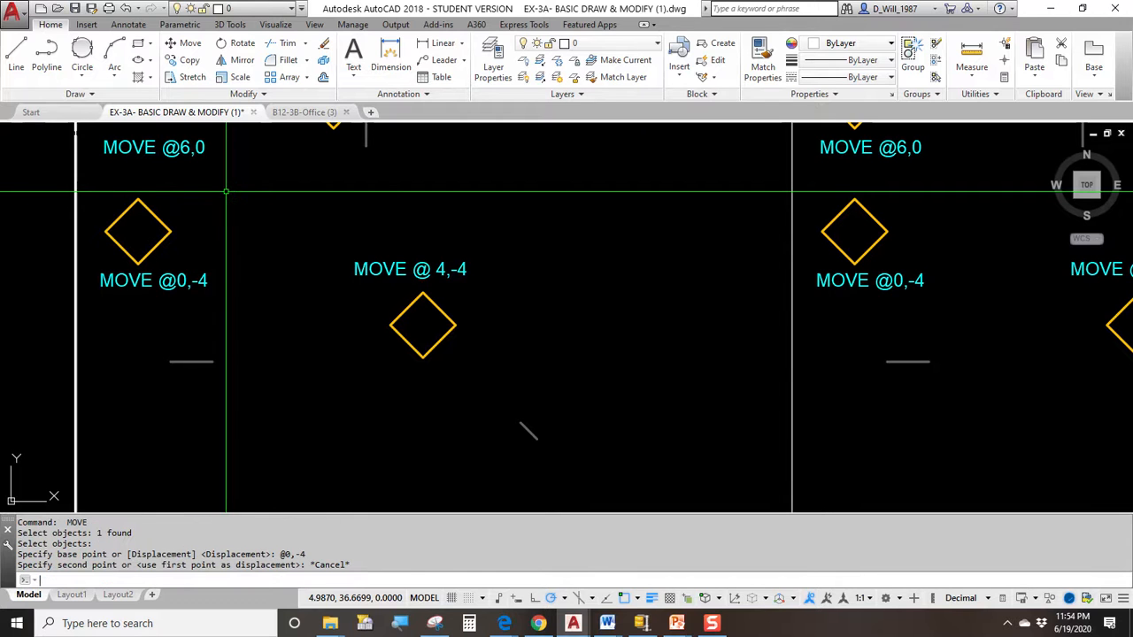
Step: Move the diamond above the MOVE @0,-4 label by @0,-4, using its right corner as base point
click(178, 47)
click(154, 215)
key(Return)
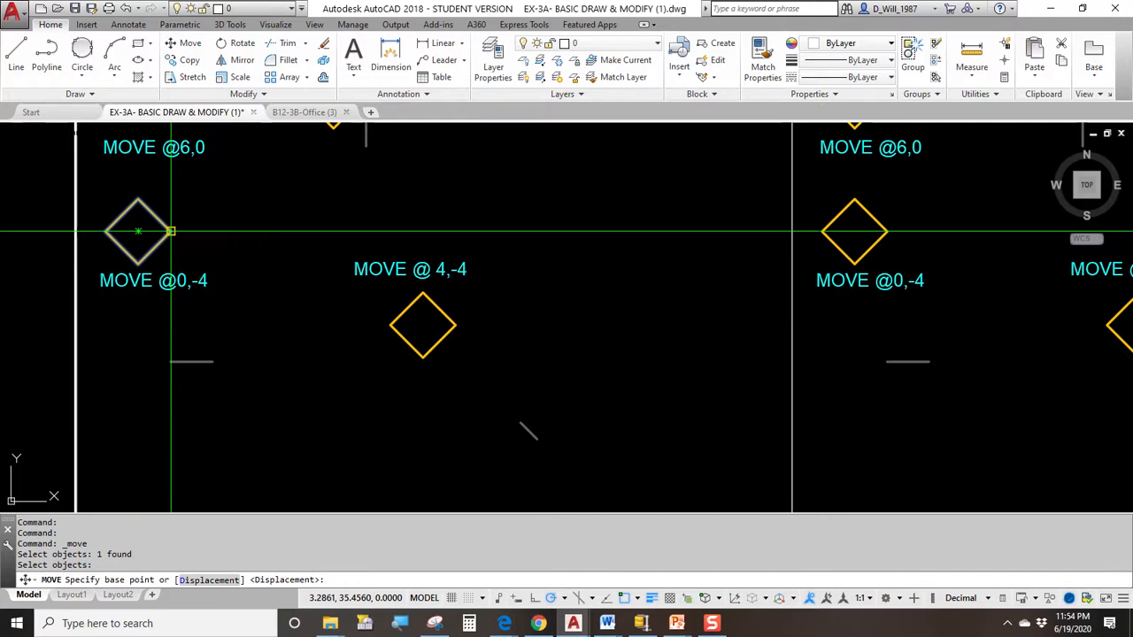
click(172, 232)
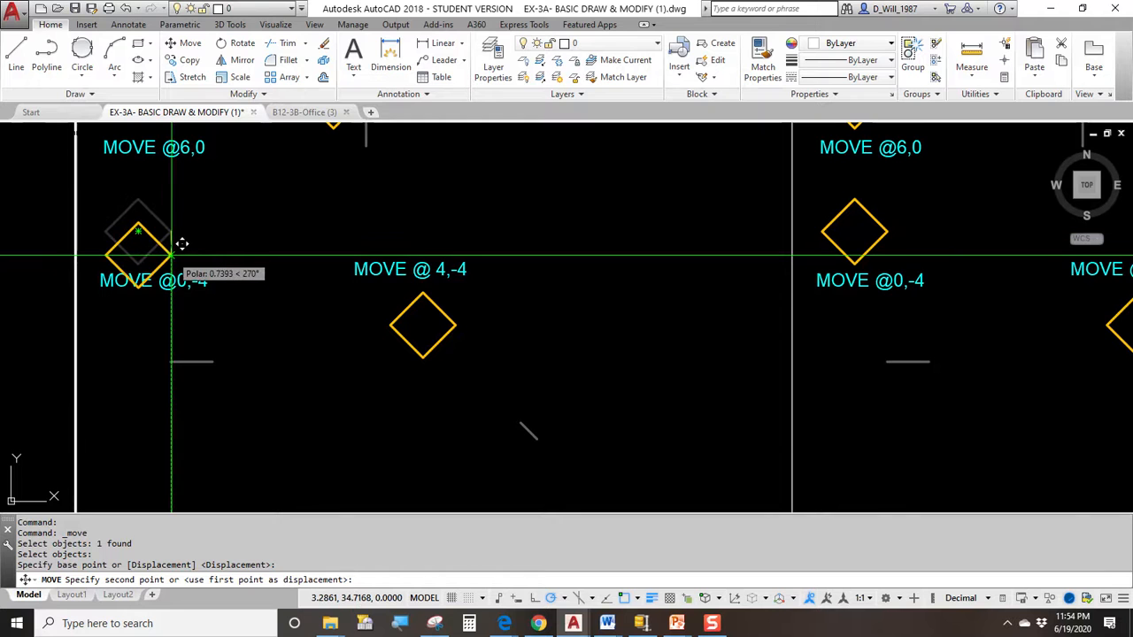
text(@0,-4)
key(Return)
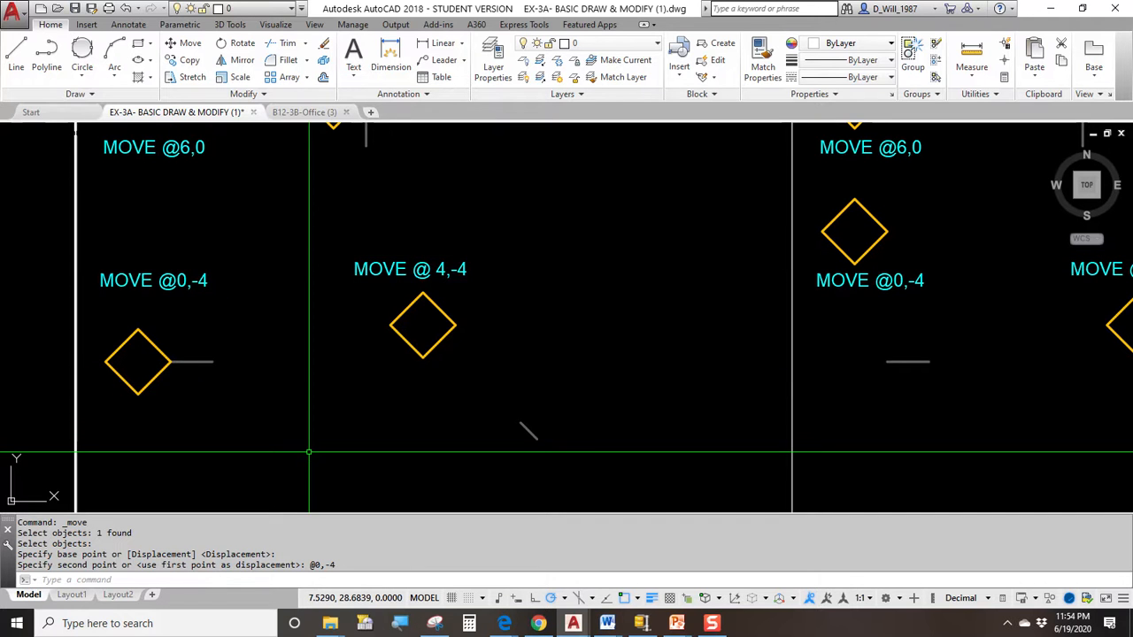
Step: Move the diamond below the MOVE @ 4,-4 label by @4,-4, using a free base point beside it
middle_drag(330, 444, 271, 518)
scroll(337, 354, up, 4)
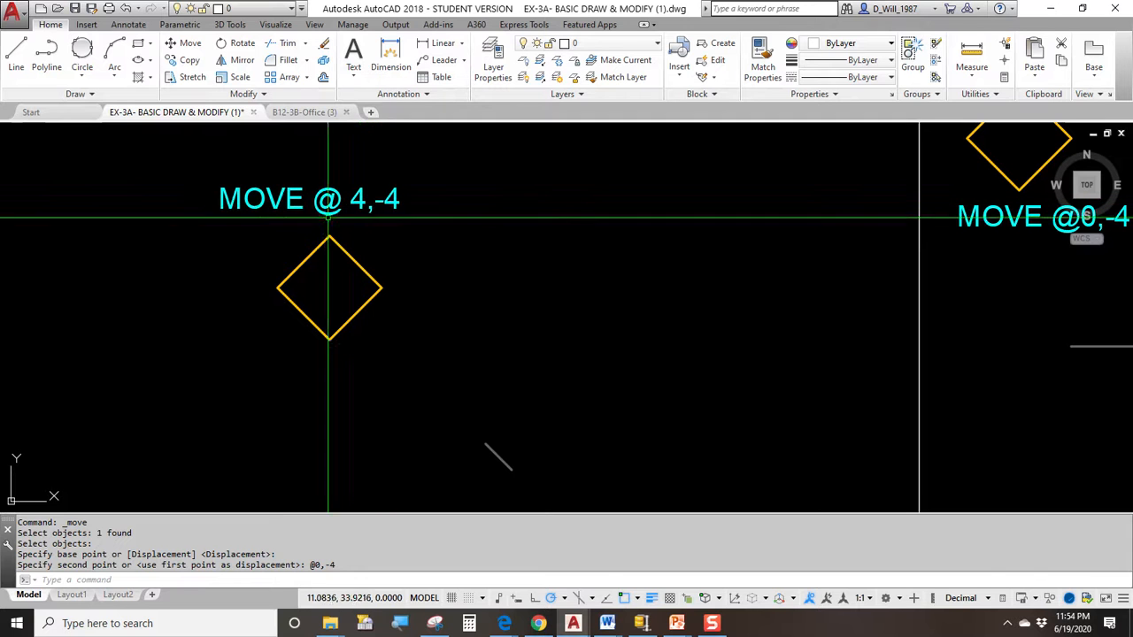
click(185, 43)
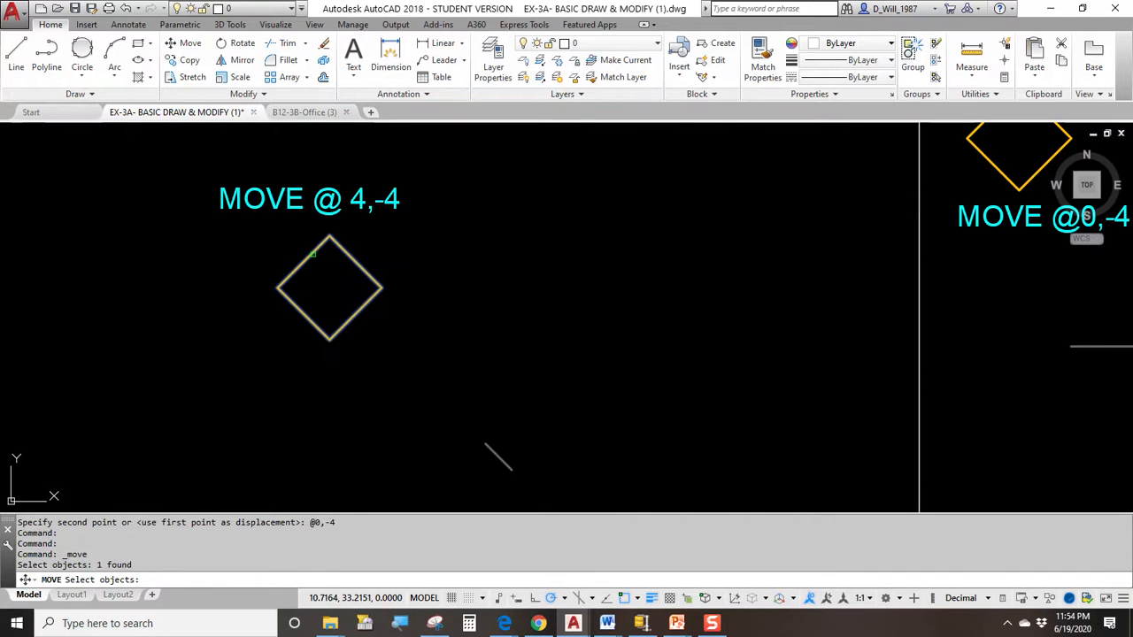
key(Return)
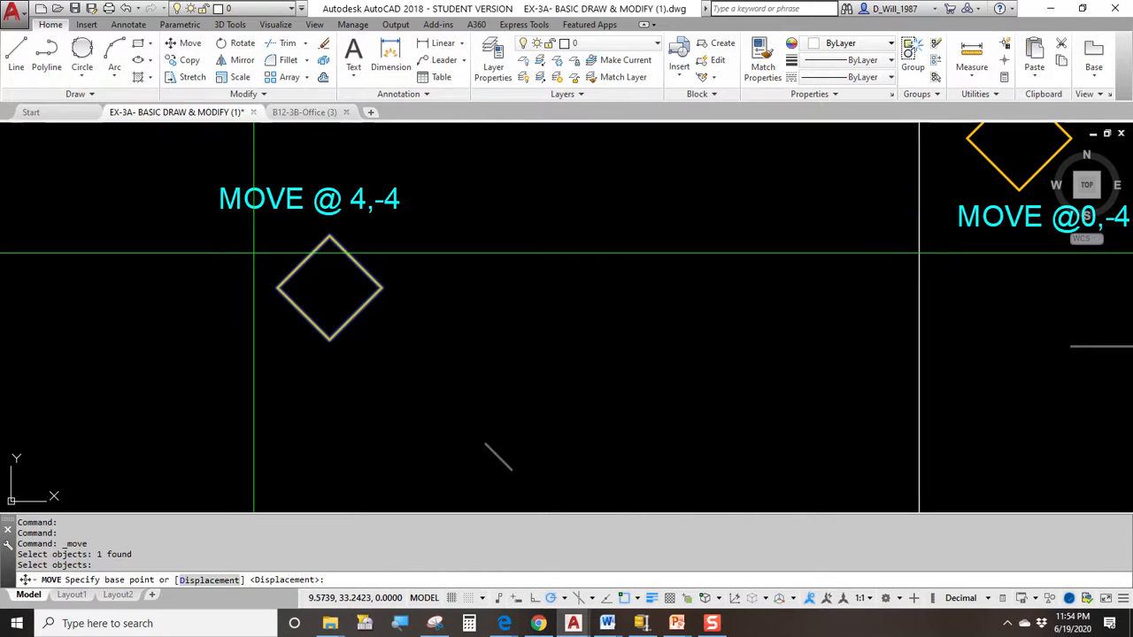
click(261, 247)
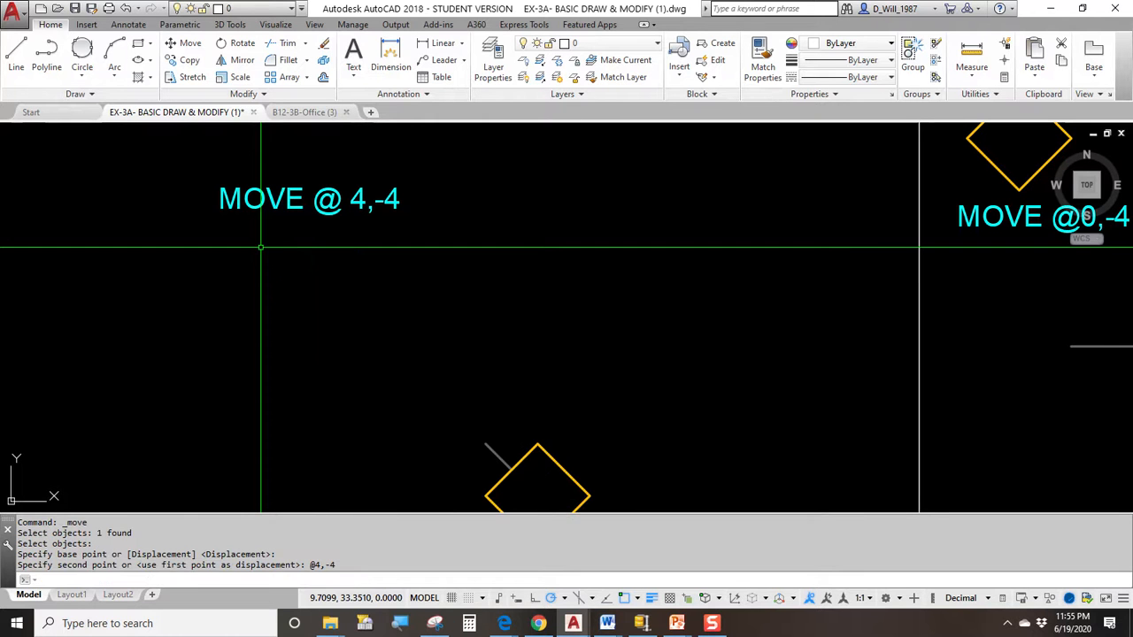
Step: Move all four shapes in the MOVE (with OSNAPS) cell together up and to the right, using the large square's centre as base point
mouse_move(540, 373)
middle_down()
mouse_move(547, 286)
mouse_move(499, 314)
mouse_move(519, 442)
middle_up()
scroll(550, 375, down, 2)
middle_drag(489, 276, 490, 512)
middle_drag(425, 243, 390, 479)
middle_drag(349, 245, 383, 455)
middle_drag(381, 225, 381, 428)
middle_drag(362, 187, 382, 354)
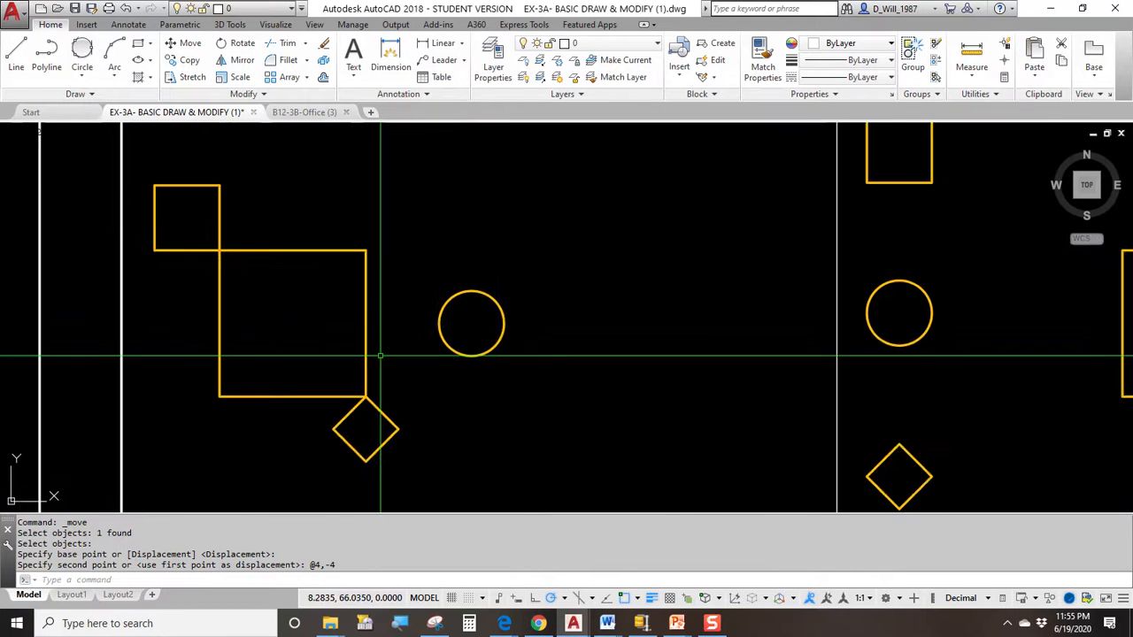
scroll(384, 335, down, 2)
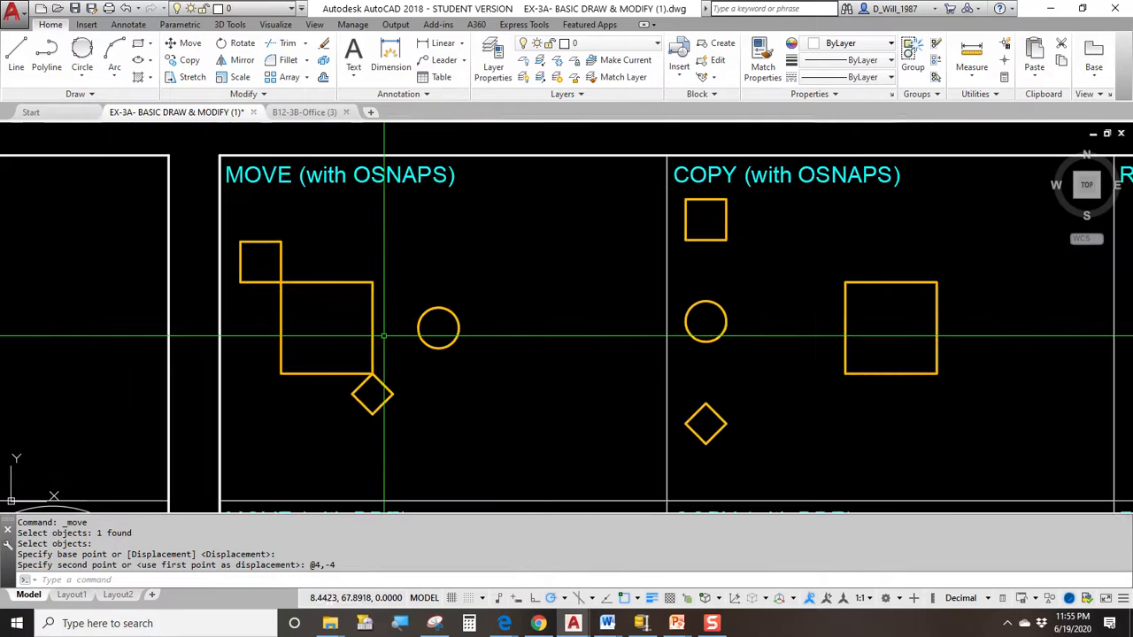
click(232, 232)
click(484, 433)
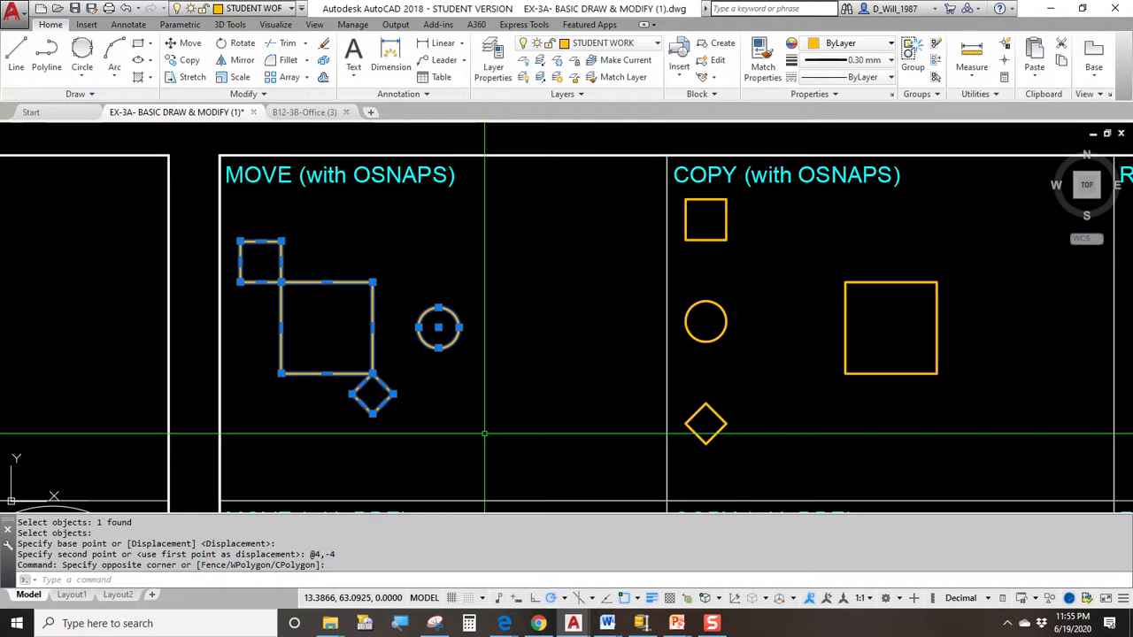
text(m)
key(Return)
click(326, 328)
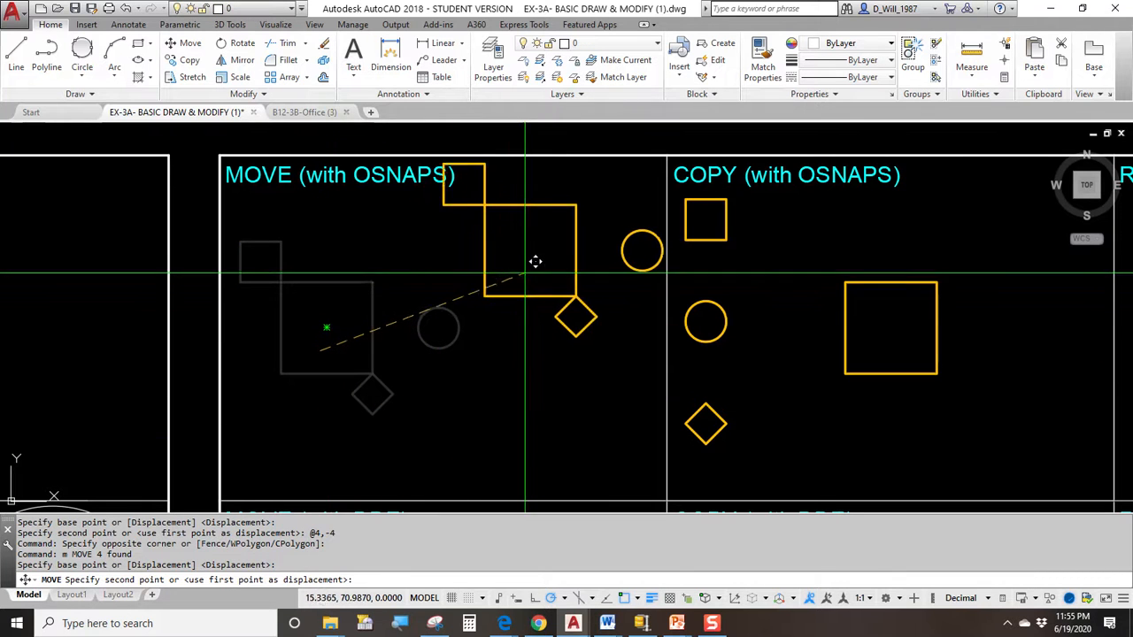
click(529, 274)
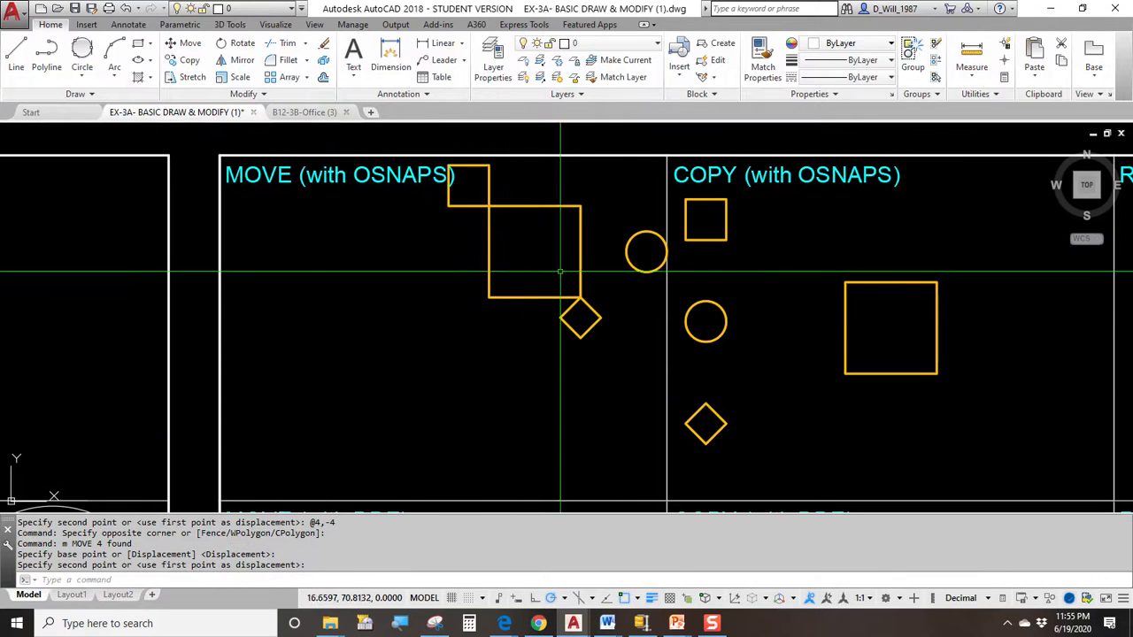
Step: Move the same four shapes as a group down and left towards the middle of the MOVE (with OSNAPS) cell, from the large square's centre
click(239, 206)
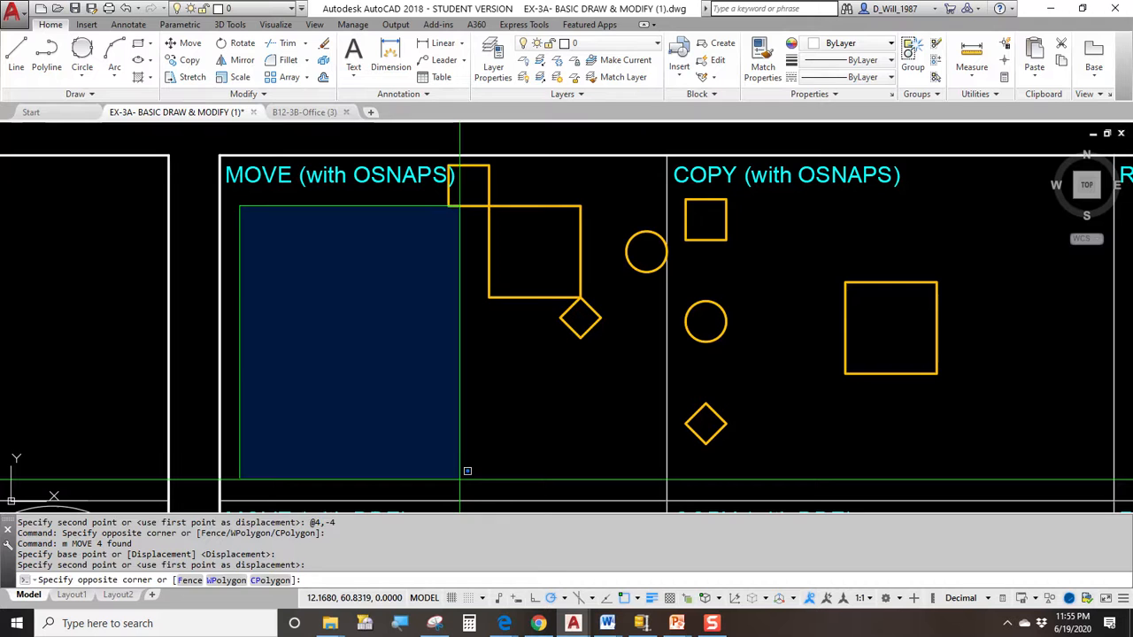
key(Escape)
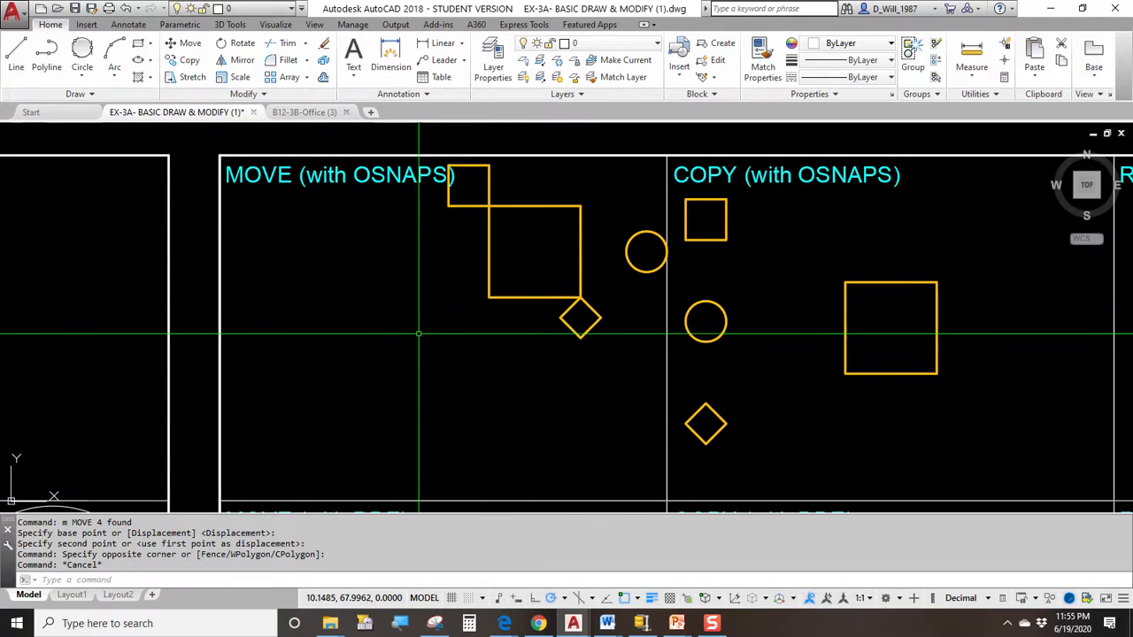
click(434, 129)
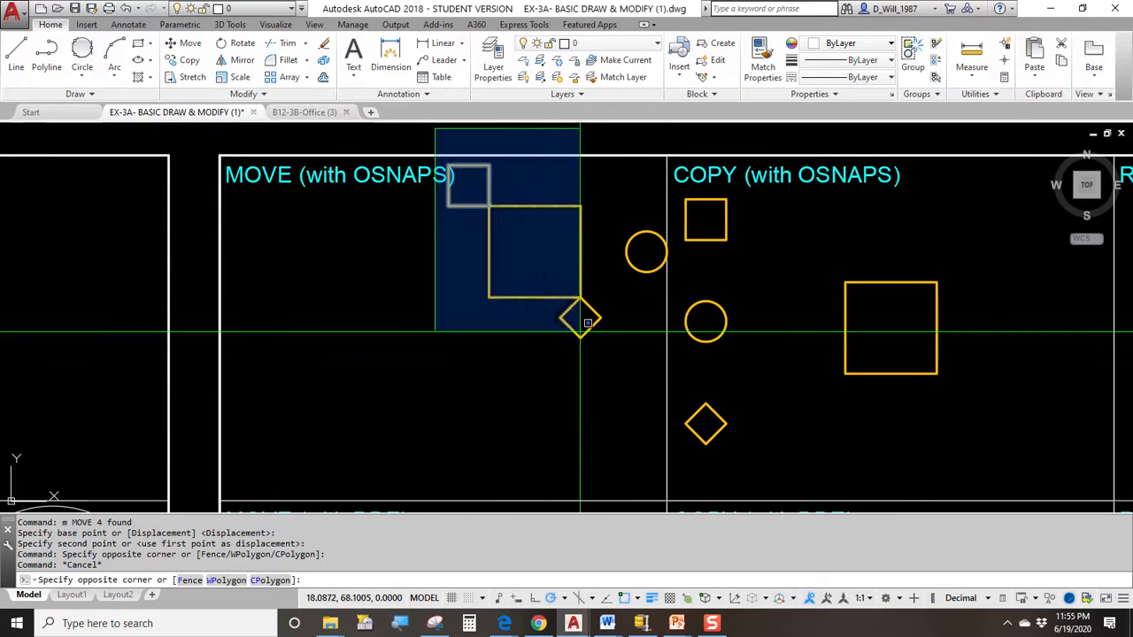
click(673, 370)
text(m)
key(Return)
click(534, 251)
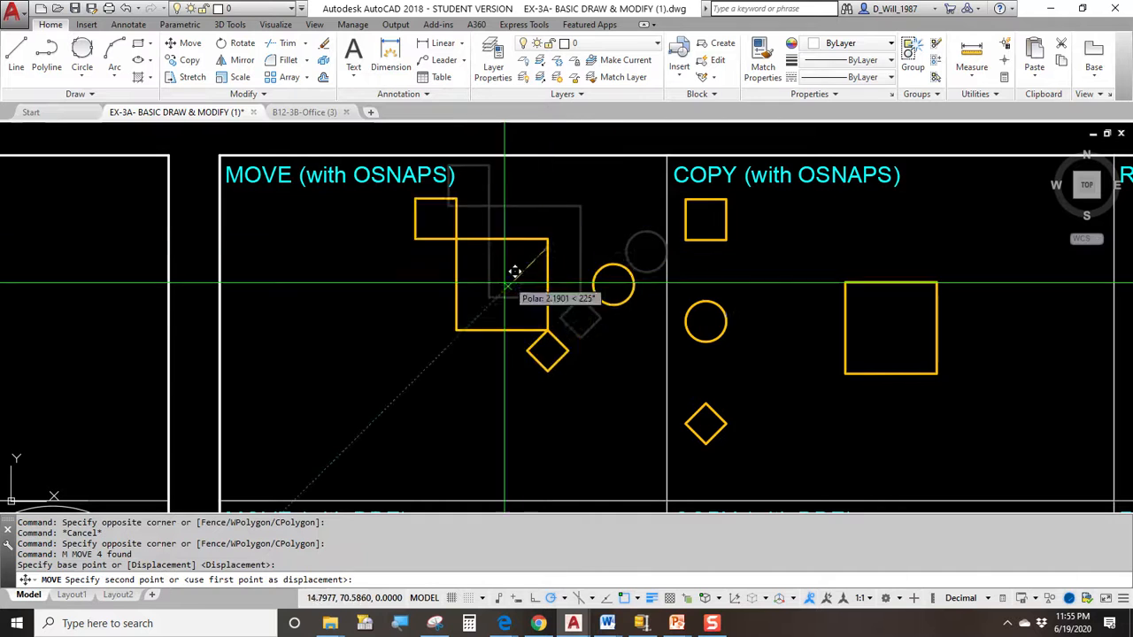
click(457, 319)
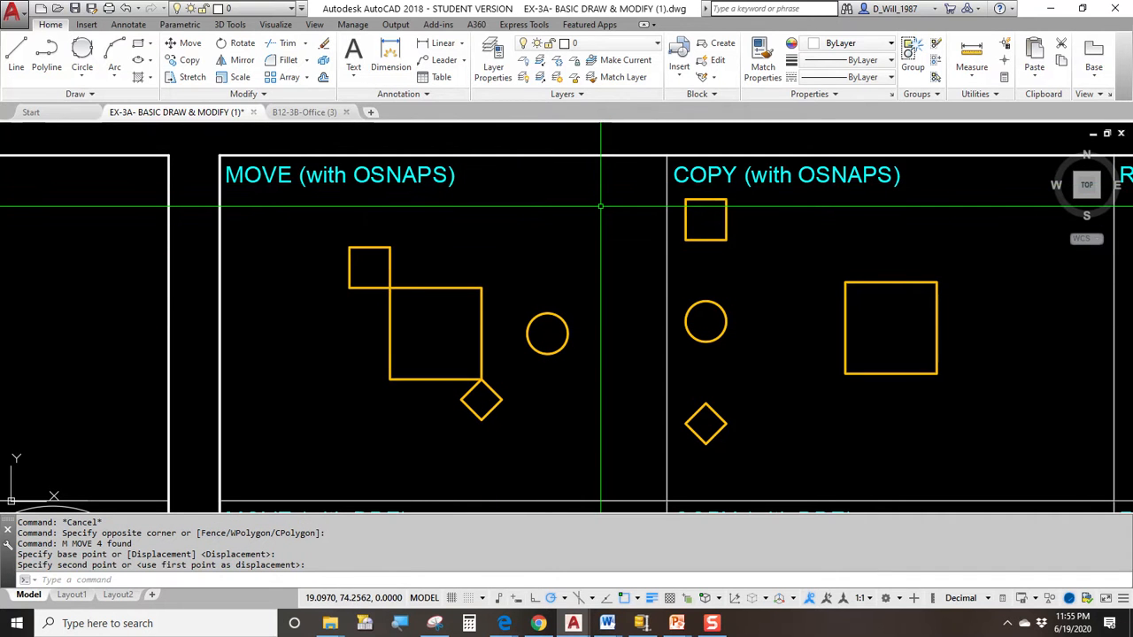
key(Escape)
key(Escape)
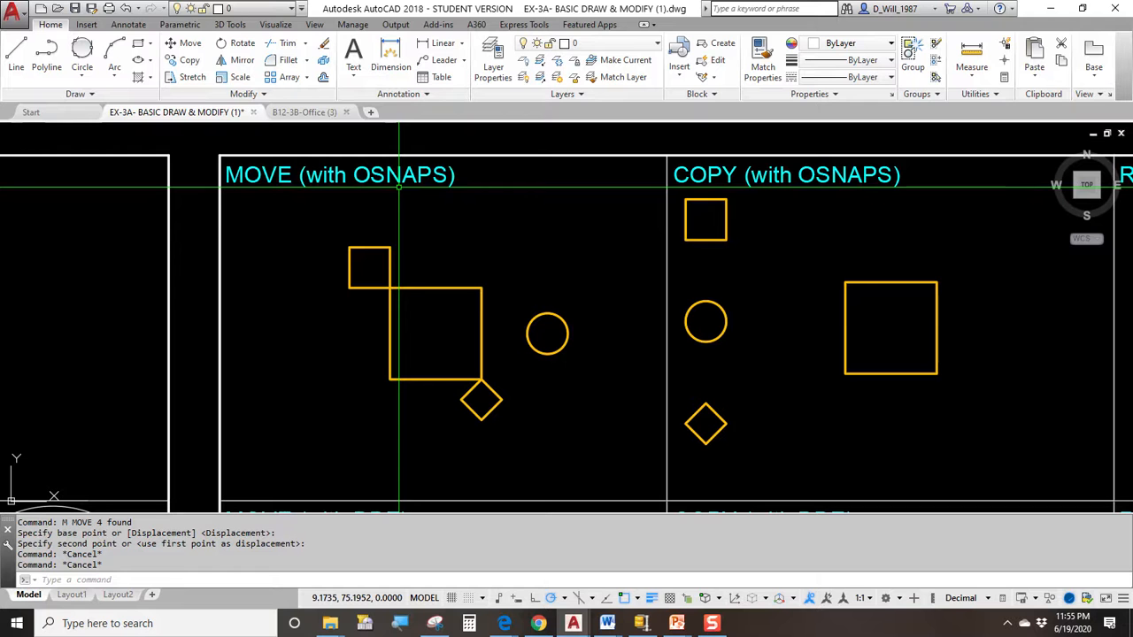
Step: Review the MOVE (with DDE) and MOVE (with COORDINATES) cells, and view them within the MODIFY TOOLS - 2 sheet
middle_drag(460, 340, 438, 144)
middle_drag(380, 320, 372, 194)
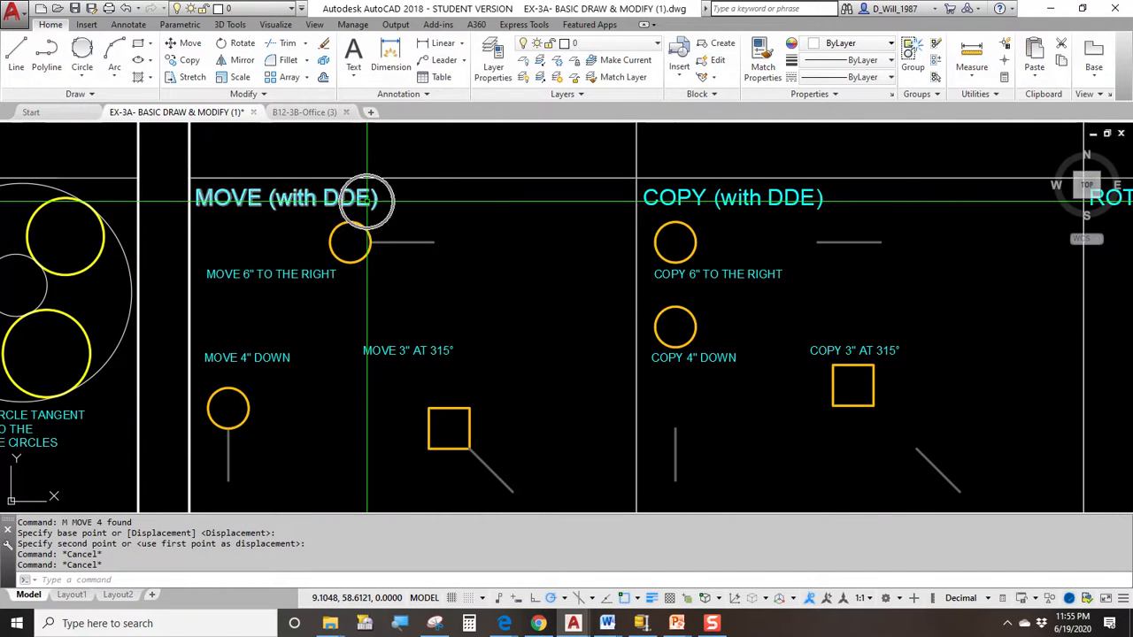
middle_drag(334, 392, 331, 153)
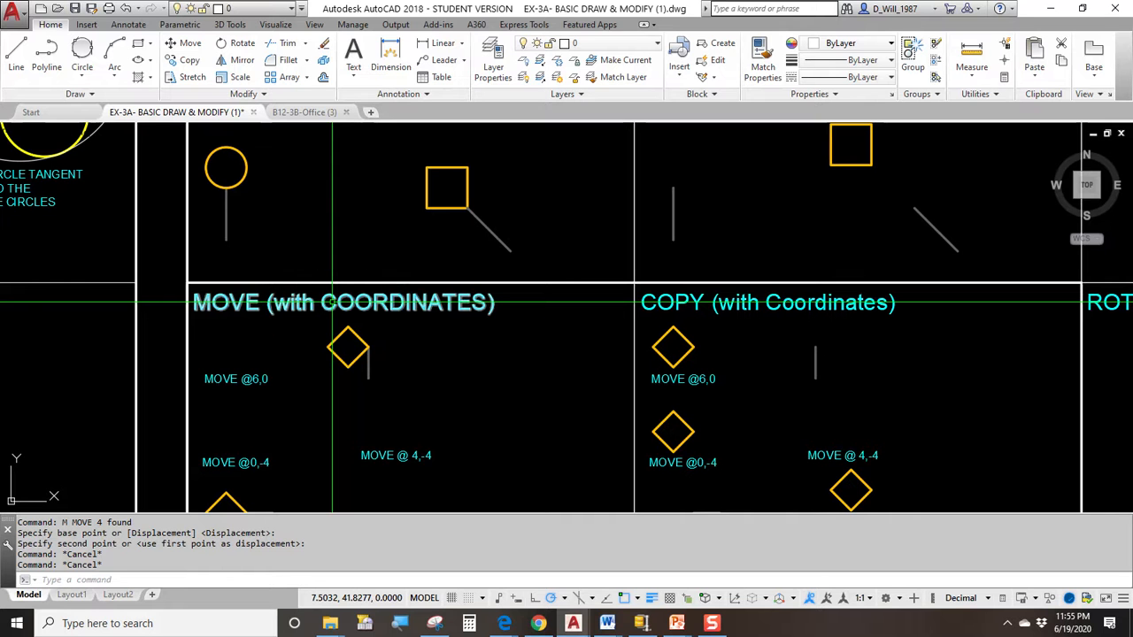
scroll(332, 302, down, 3)
middle_drag(342, 209, 322, 359)
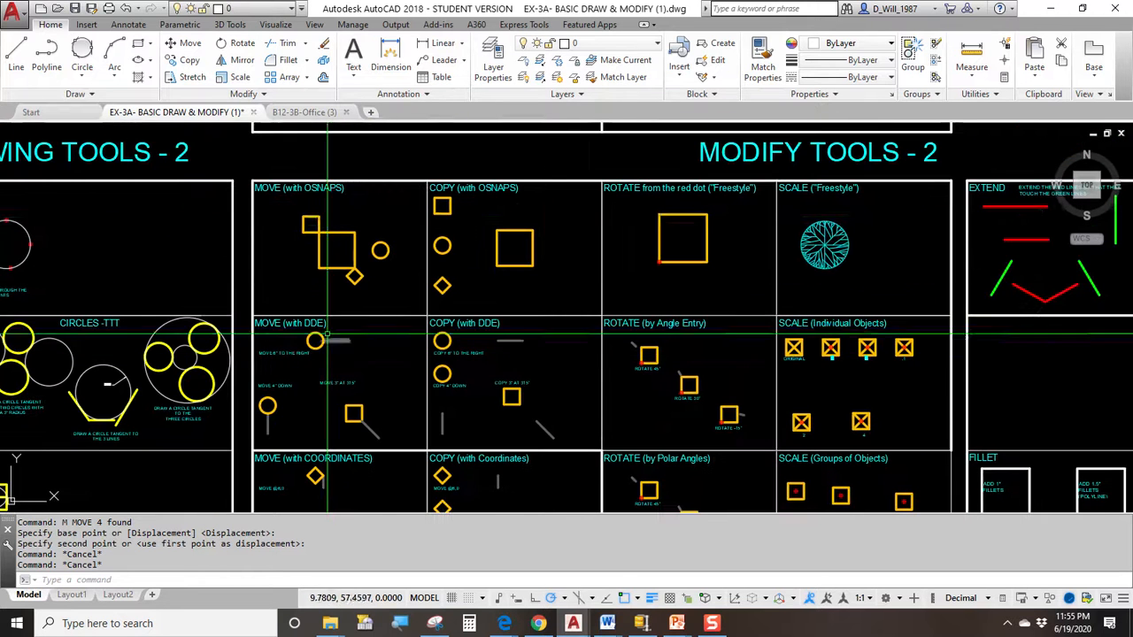